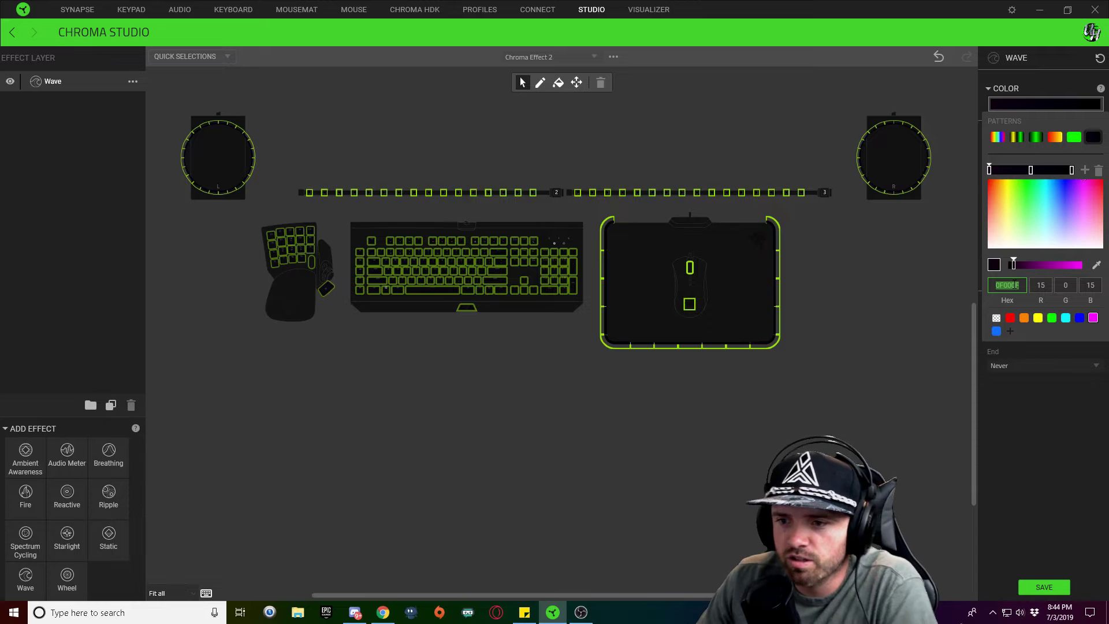
- Set the last gradient stop of the base Wave layer to hex 0F000F
left_click(1072, 170)
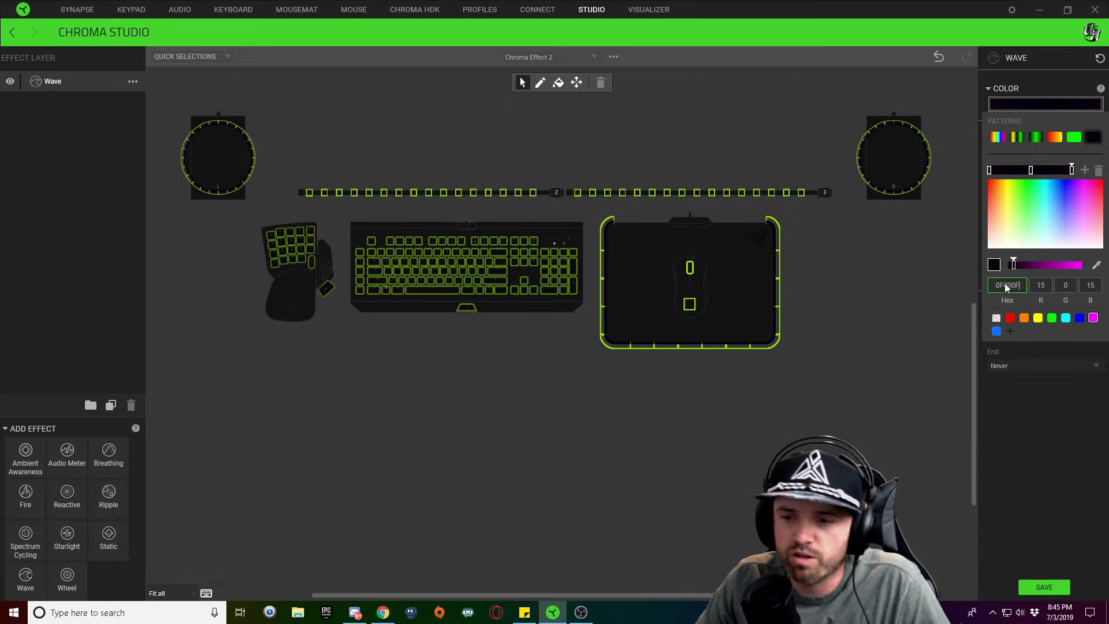
left_click(477, 67)
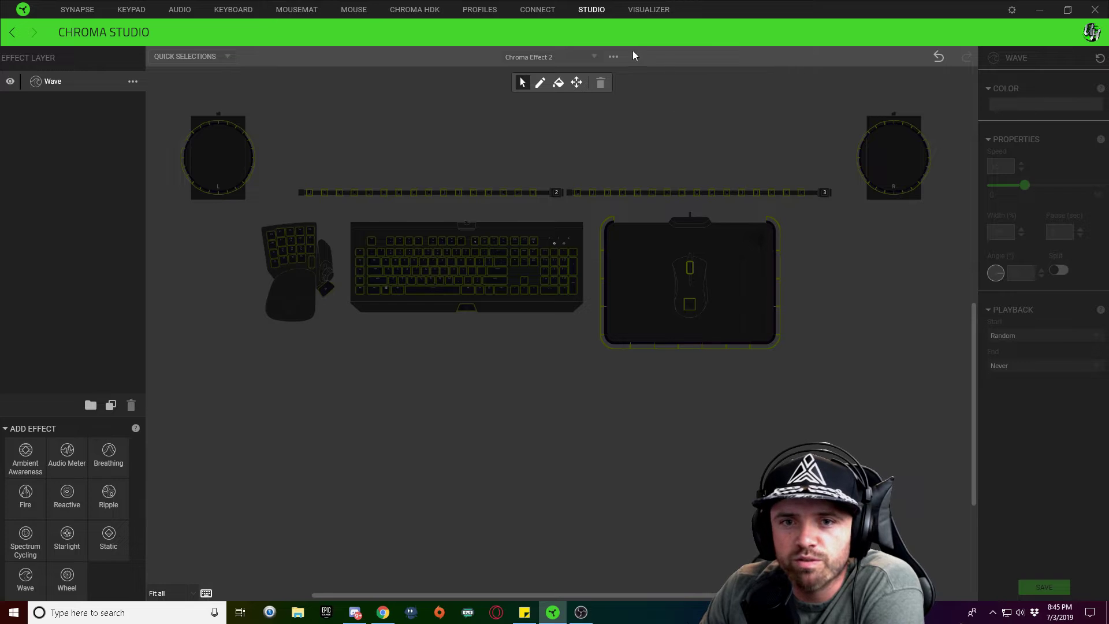
- Add a second Wave effect layer and rename it Yellow
left_click(26, 578)
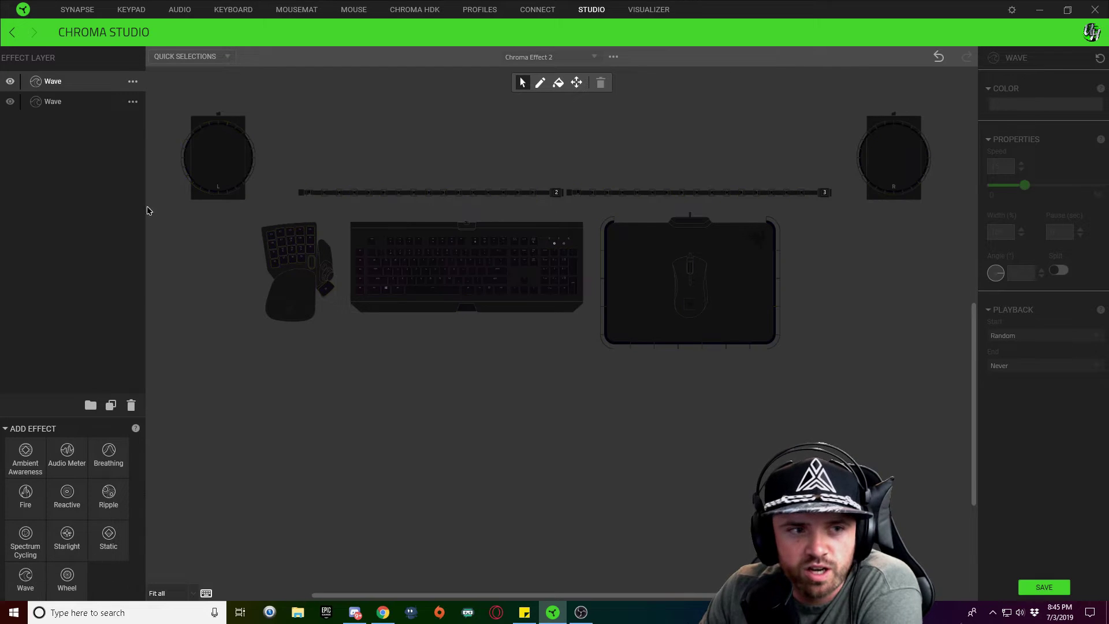
double_click(63, 81)
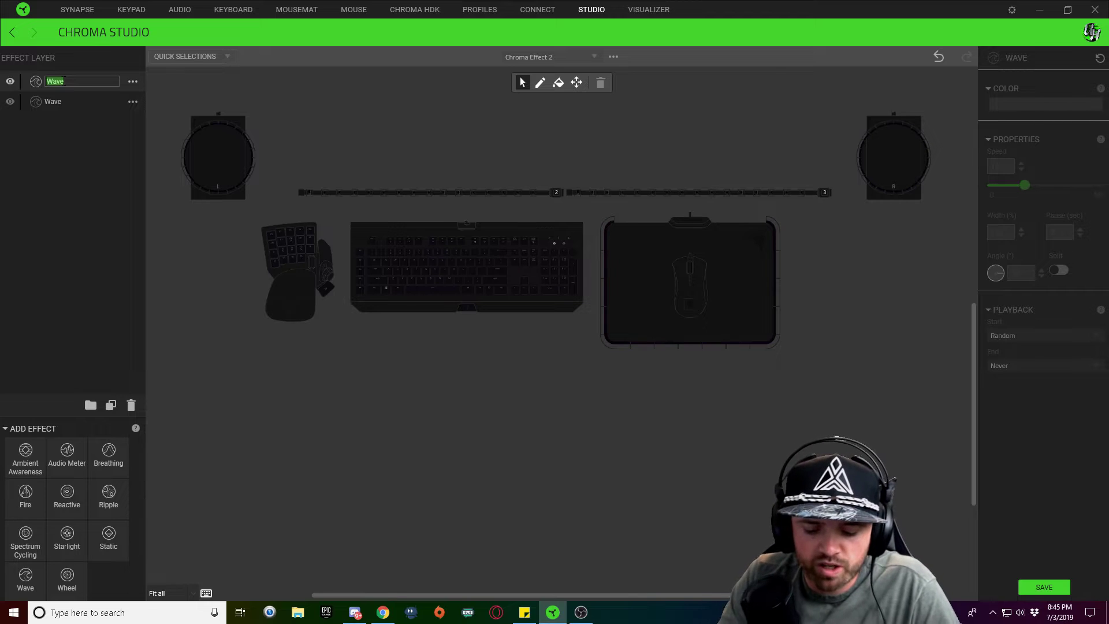
type("Yellow")
key("Return")
- Give the keyboard's right Alt key the black-green-black gradient pattern and make its first stop transparent
scroll(522, 326, "up", 3)
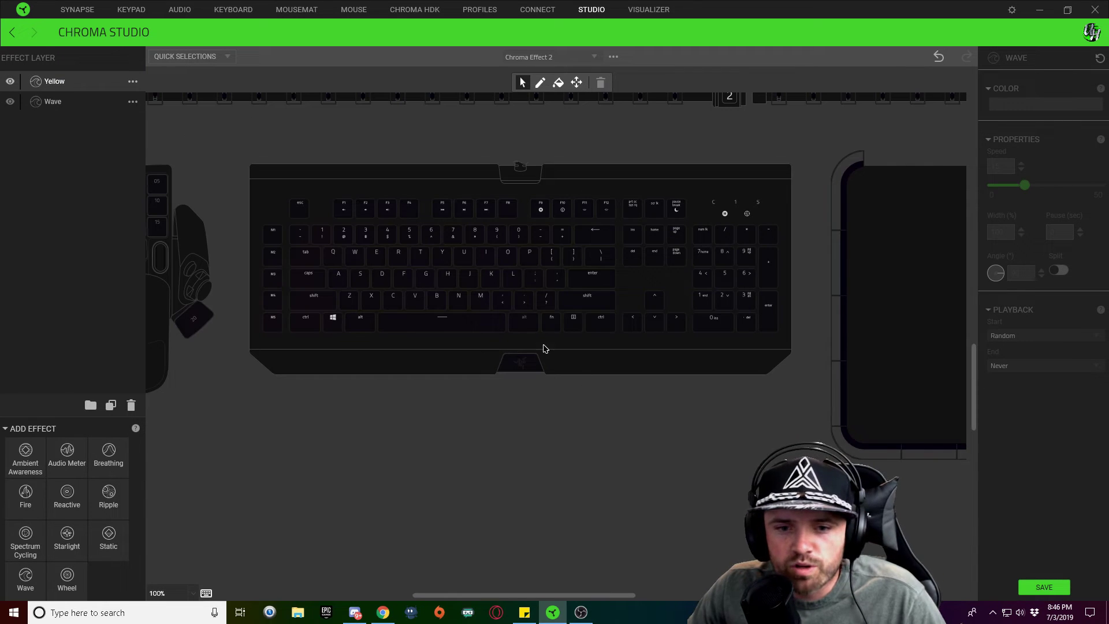
left_click(522, 323)
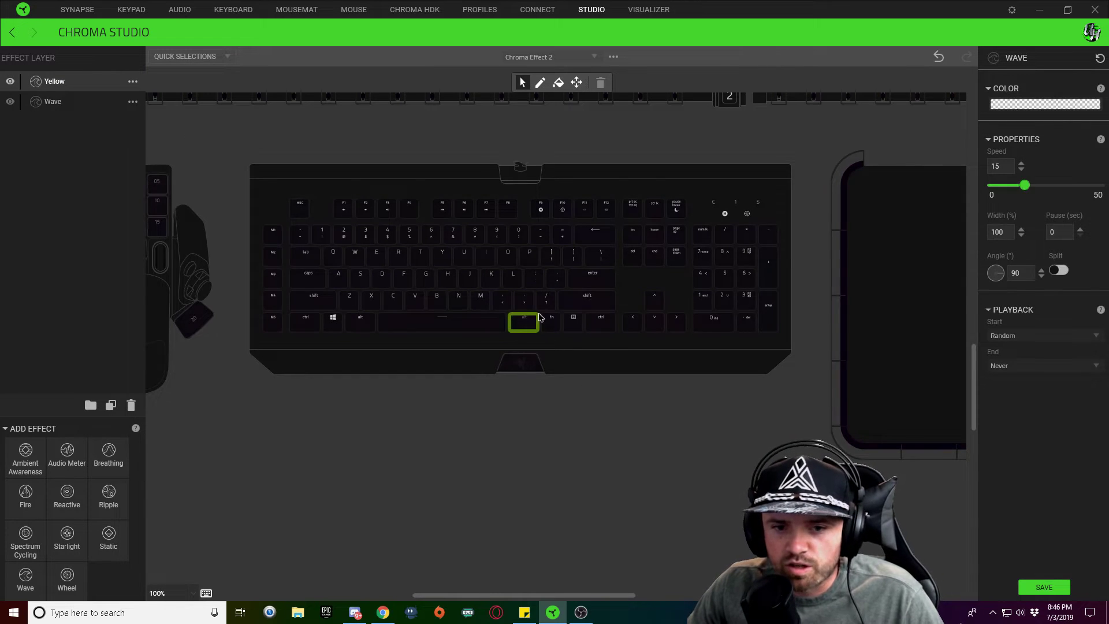
left_click(1022, 105)
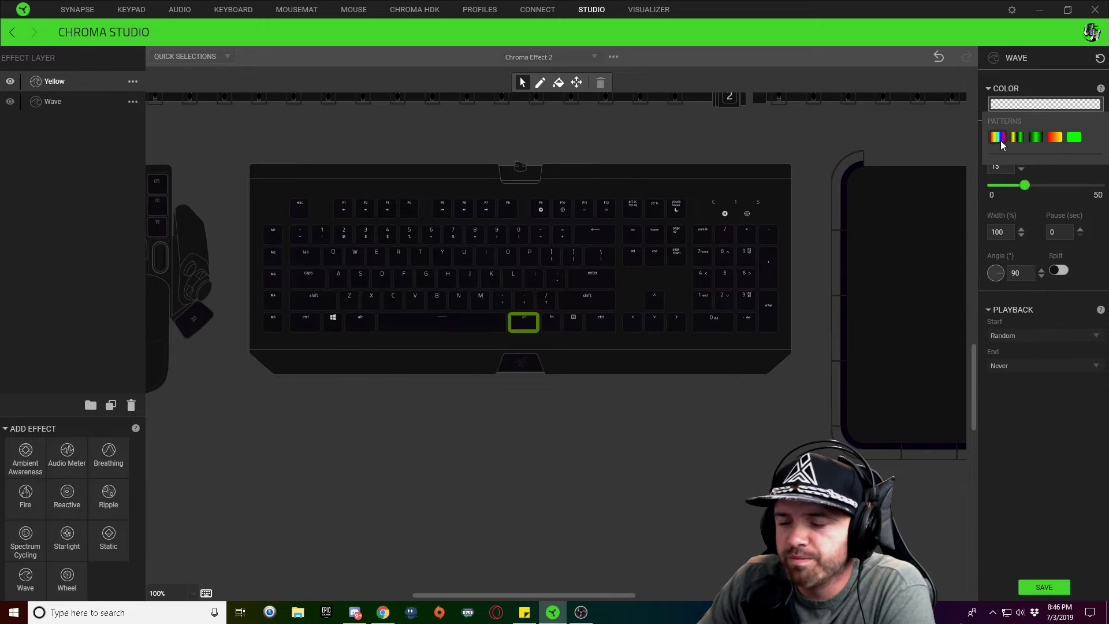
left_click(1036, 137)
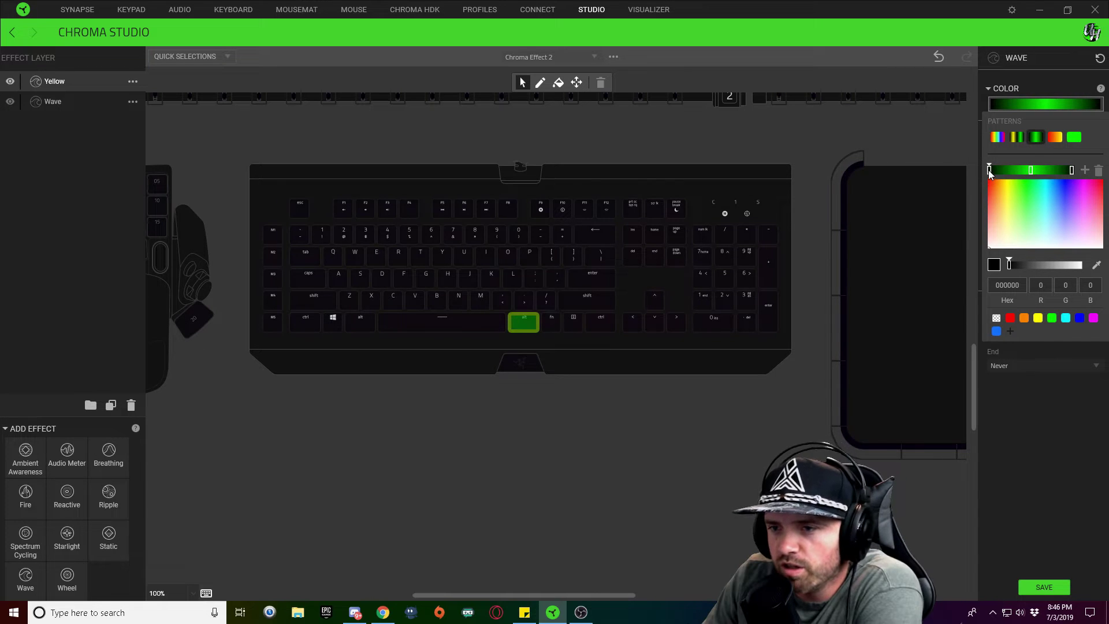
left_click(996, 318)
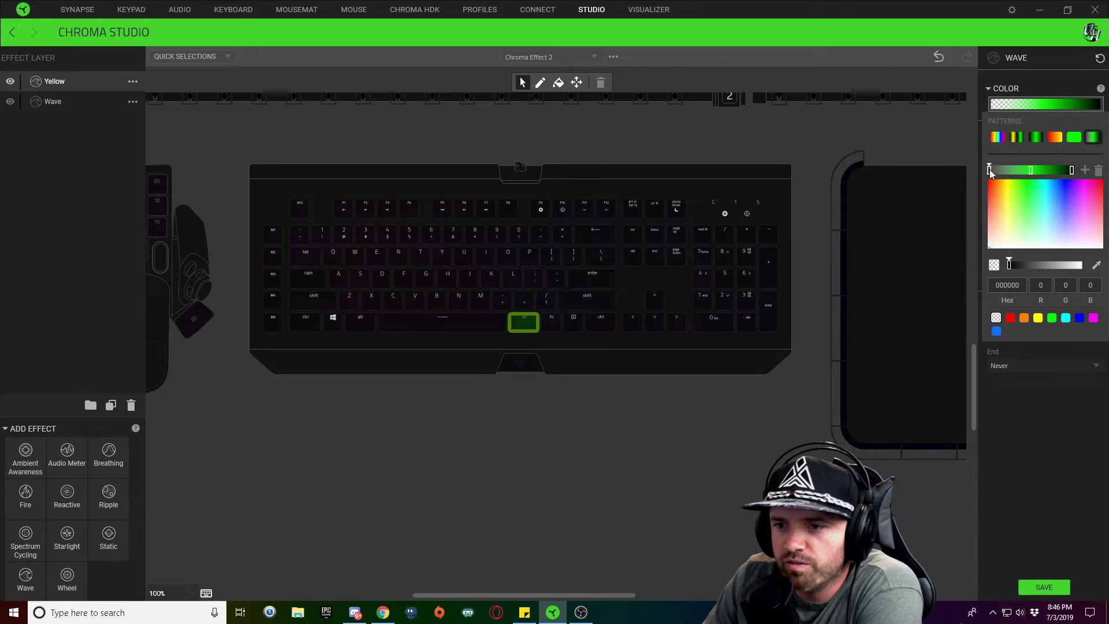
- Narrow the right Alt key's gradient to a thin central white band (FFFFFF) with transparent stops directly on both sides
left_click_drag(991, 172, 1027, 173)
left_click(1031, 172)
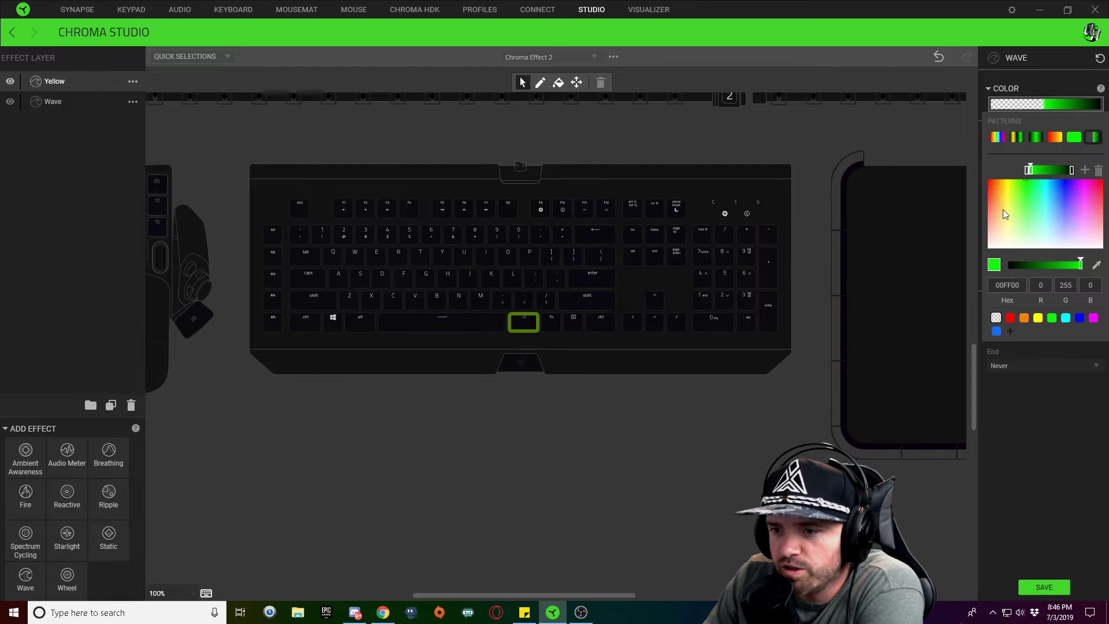
left_click(1005, 246)
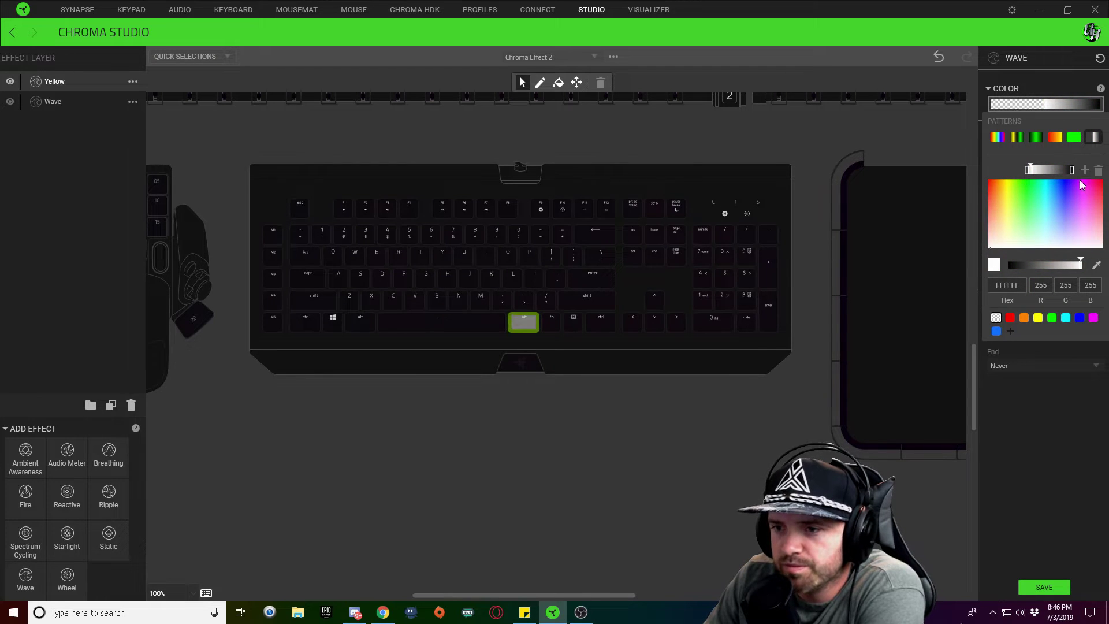
left_click(997, 318)
left_click_drag(1071, 169, 1025, 176)
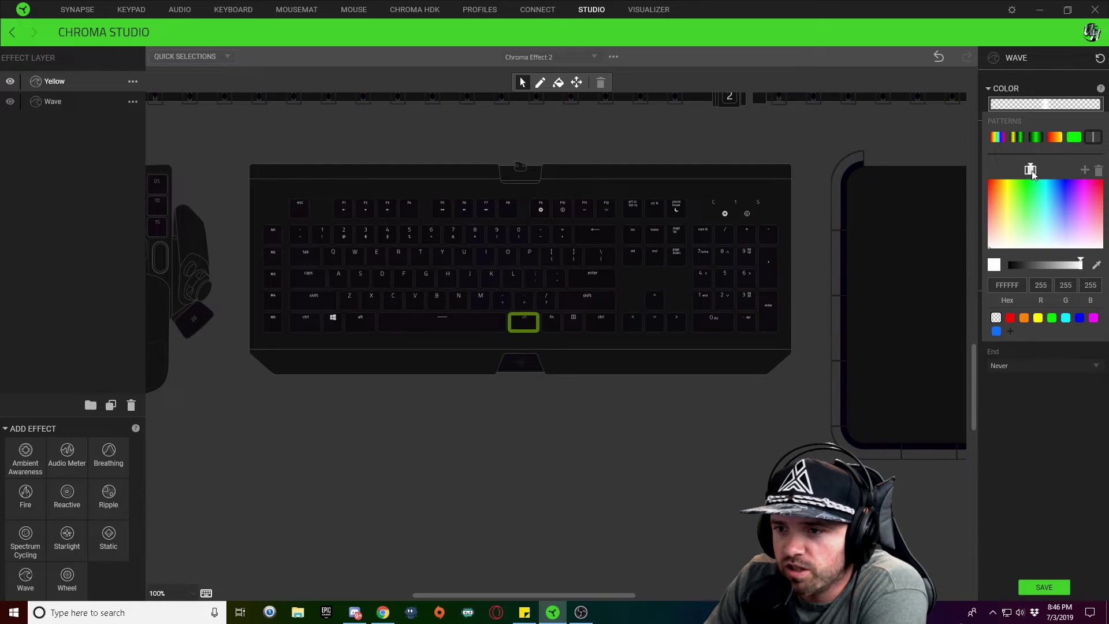
left_click(1059, 401)
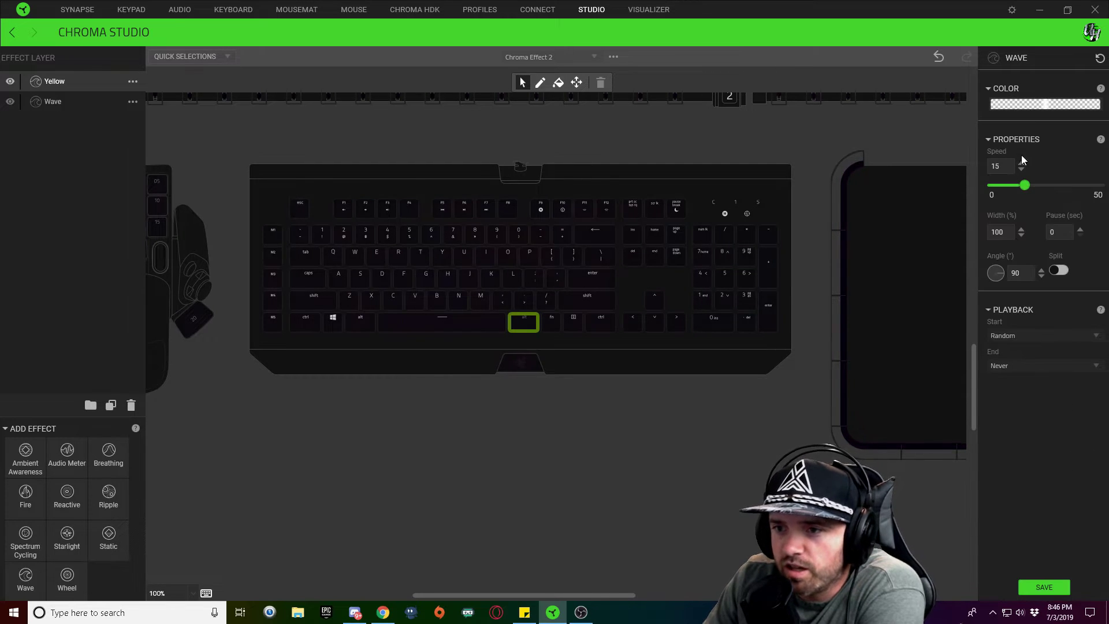
- Set the right Alt key's wave speed to 10 and width to 400%, and save the effect
type("10")
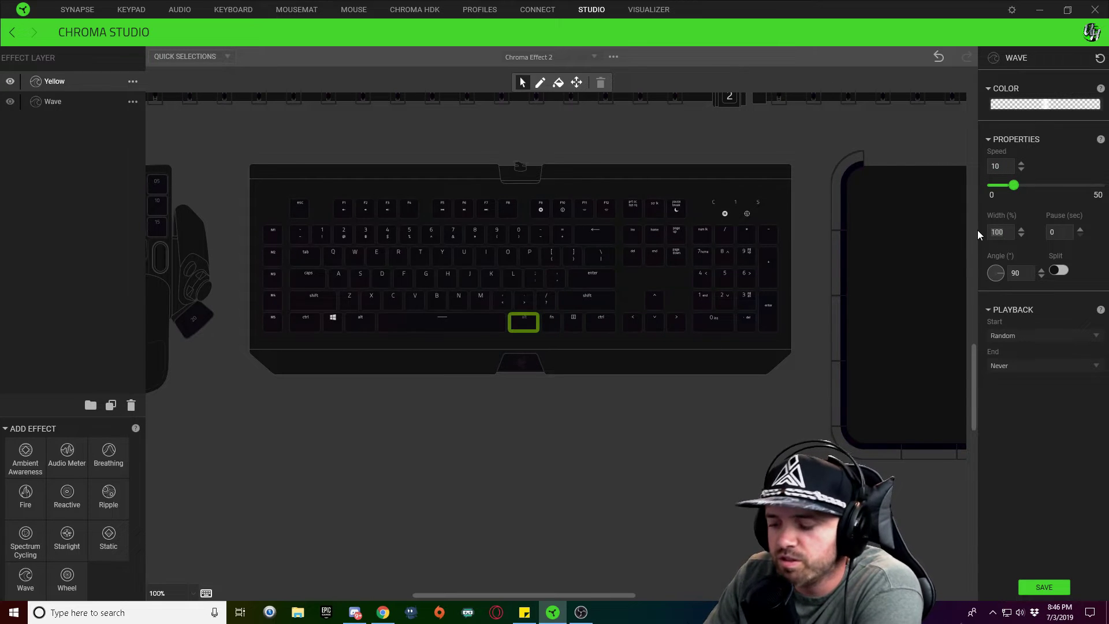
type("0")
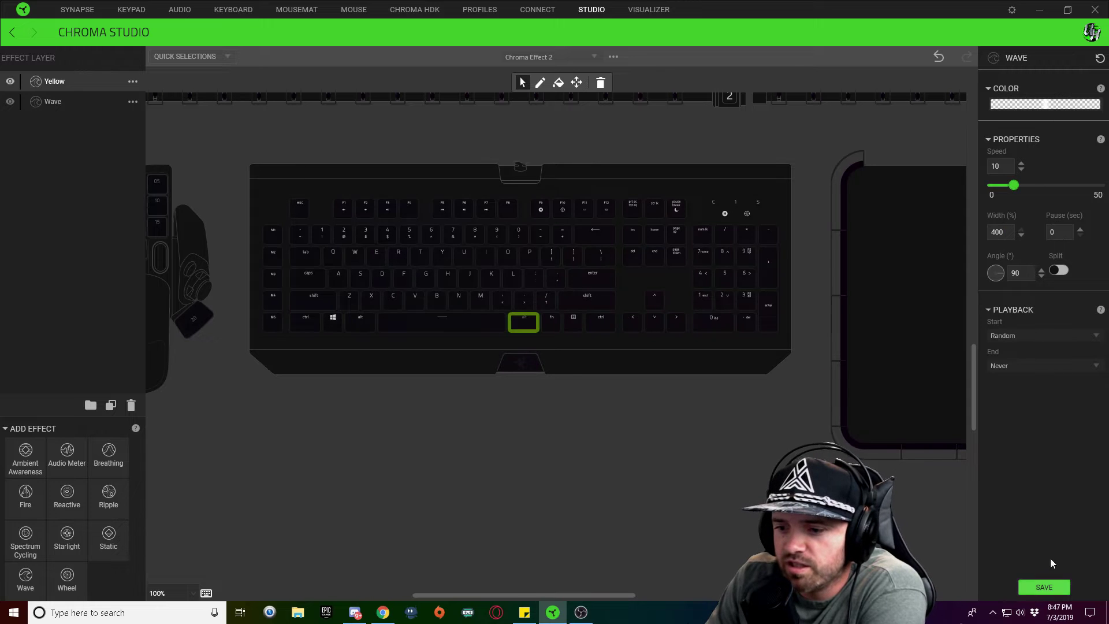
left_click(1051, 592)
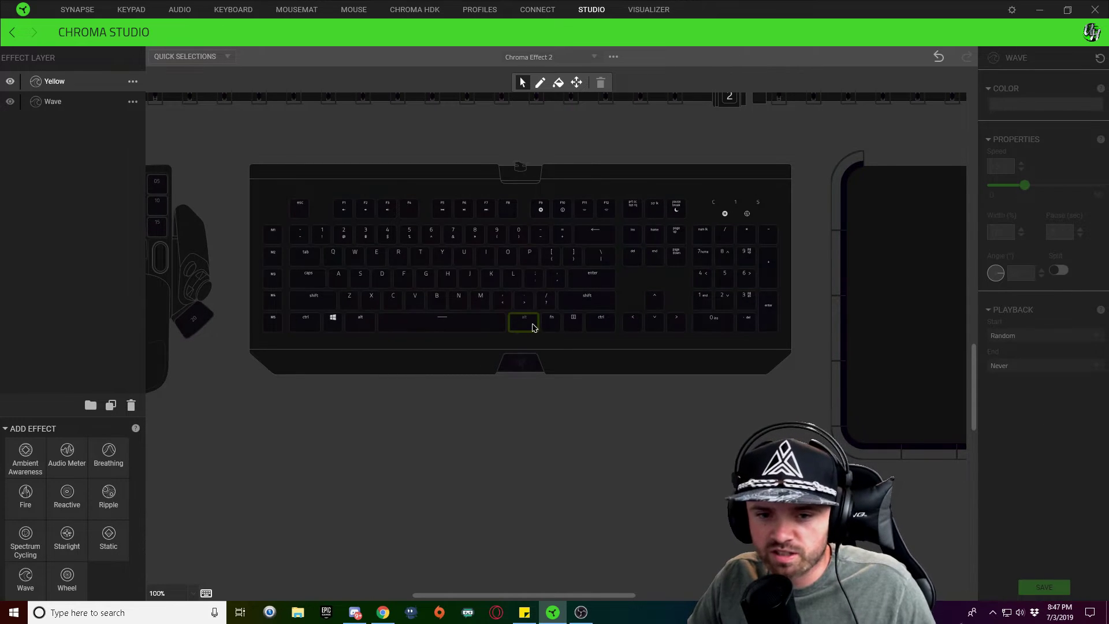
- Copy the right Alt key's wave settings onto the period key above it
left_click(532, 328)
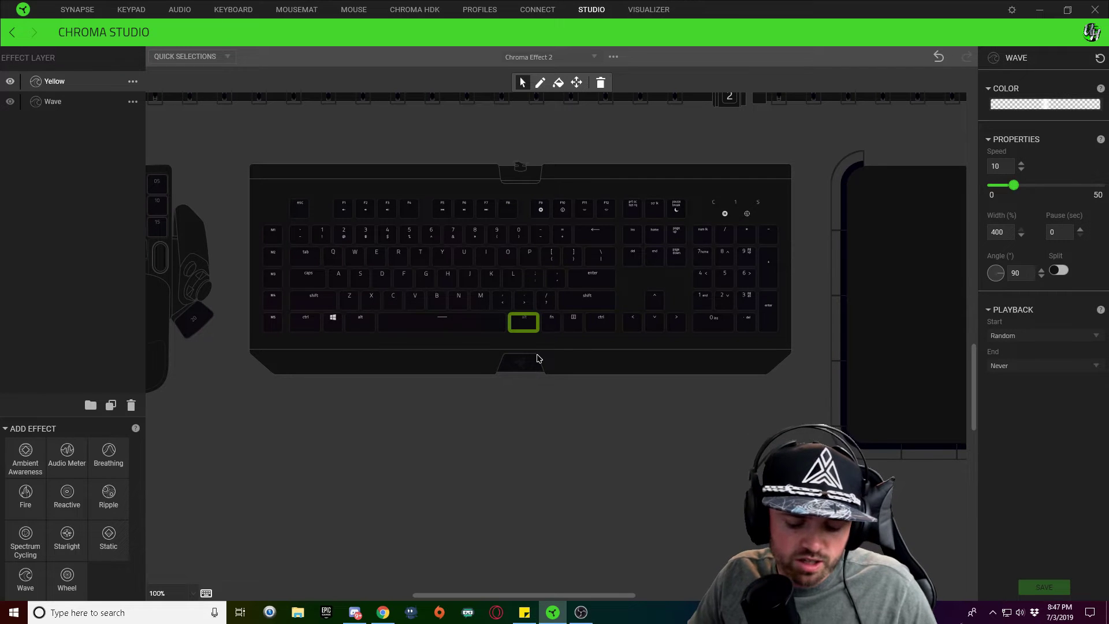
left_click(522, 301)
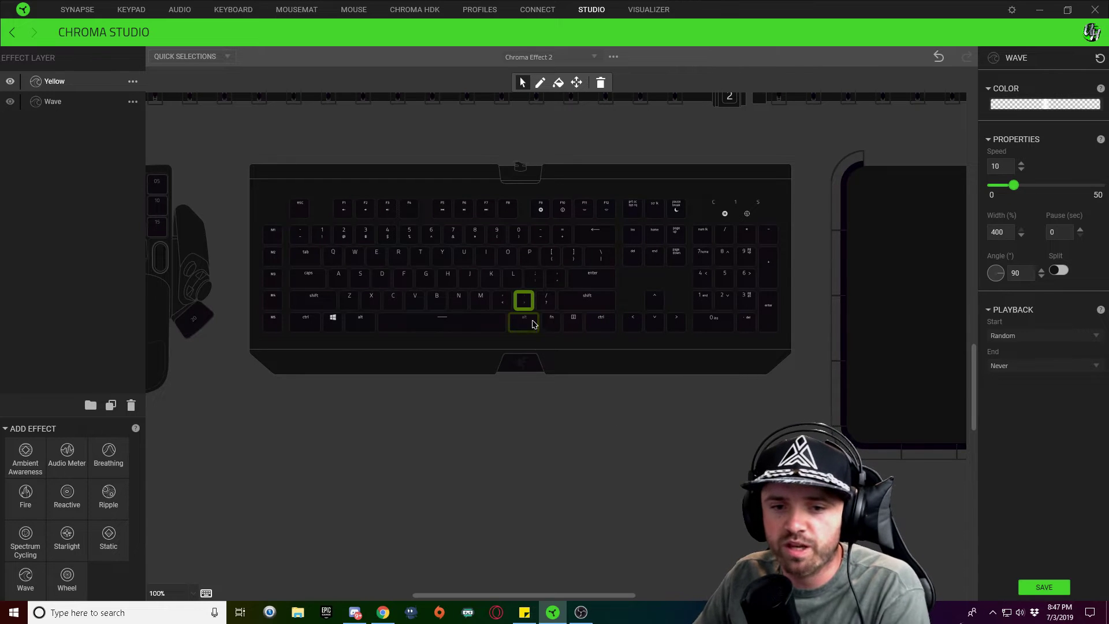
left_click(577, 423)
left_click(524, 300)
- Spread out the period key's gradient by moving its first stop to the start, and insert a new white stop beside the existing one
left_click(1043, 105)
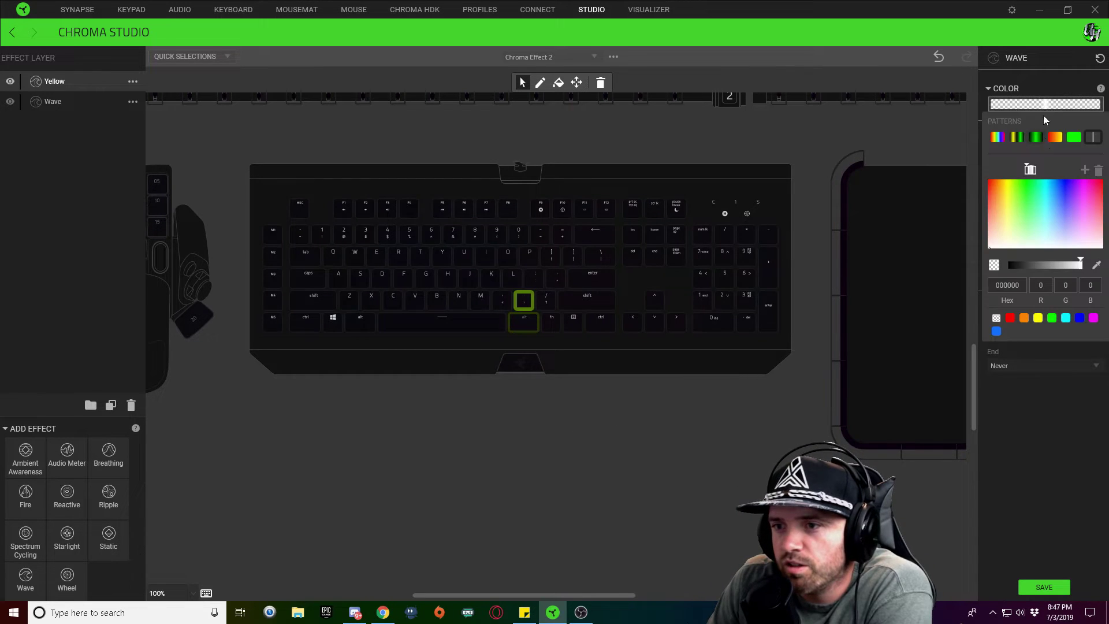
left_click_drag(1025, 171, 987, 172)
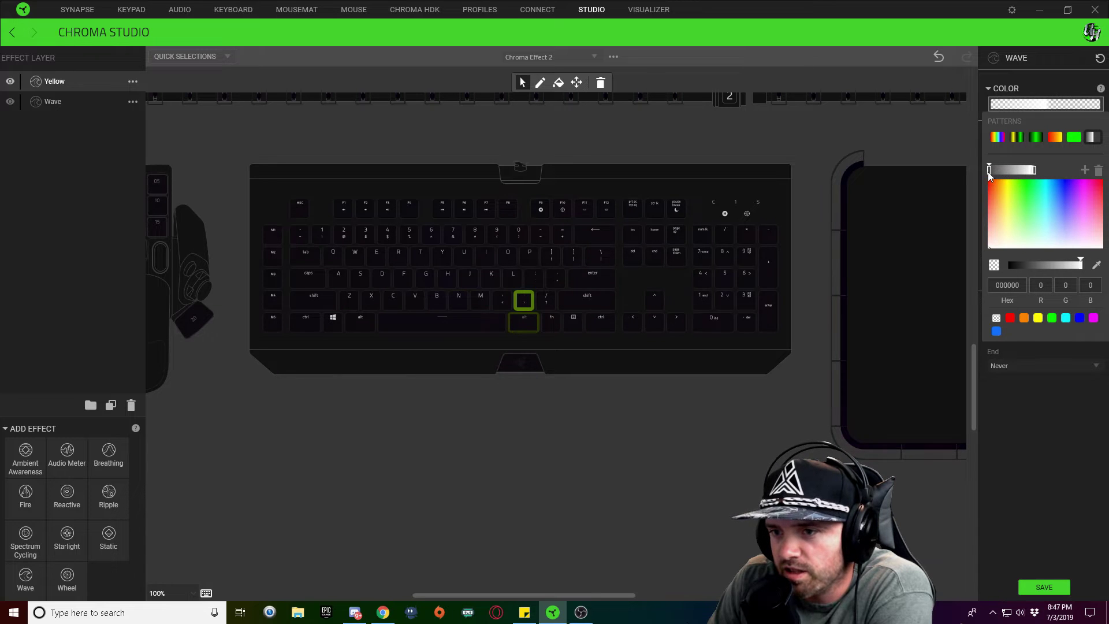
left_click(1032, 171)
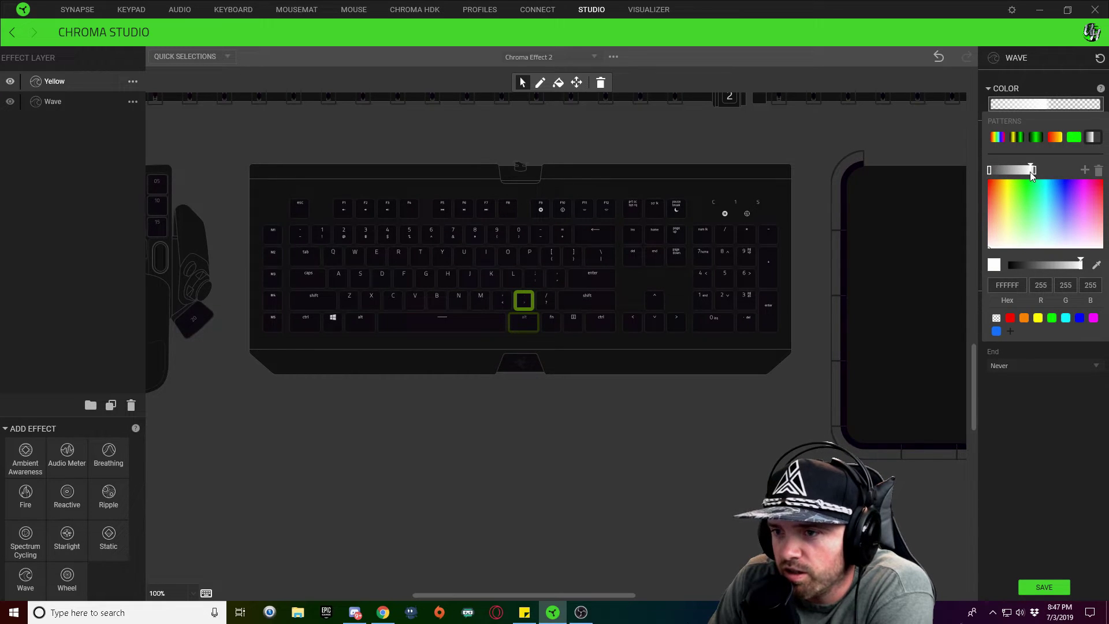
left_click(1086, 171)
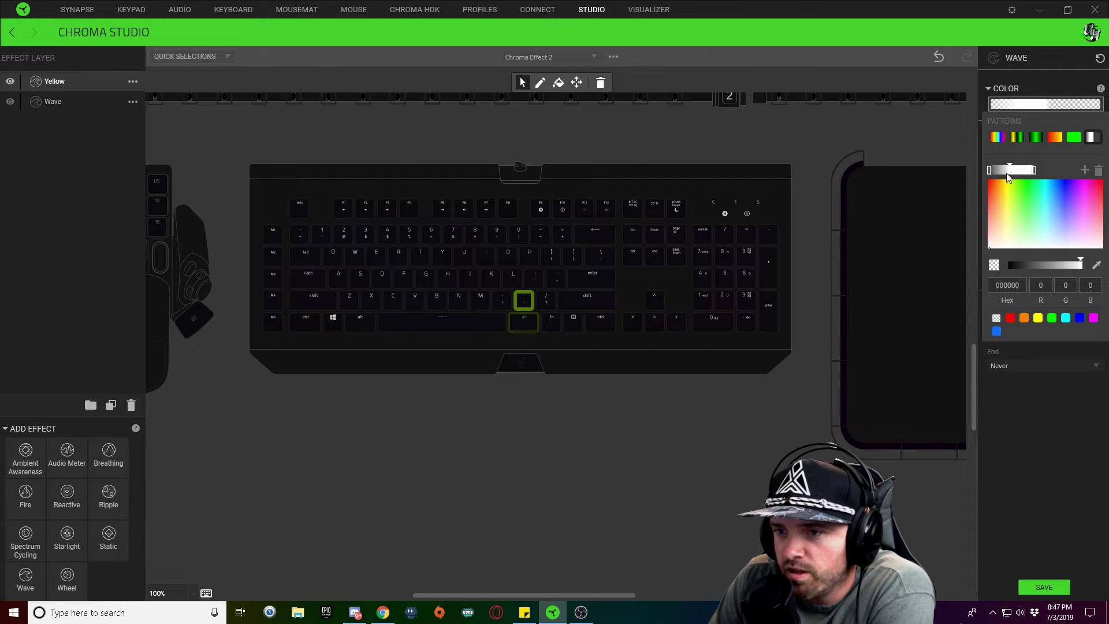
left_click_drag(1010, 171, 1031, 173)
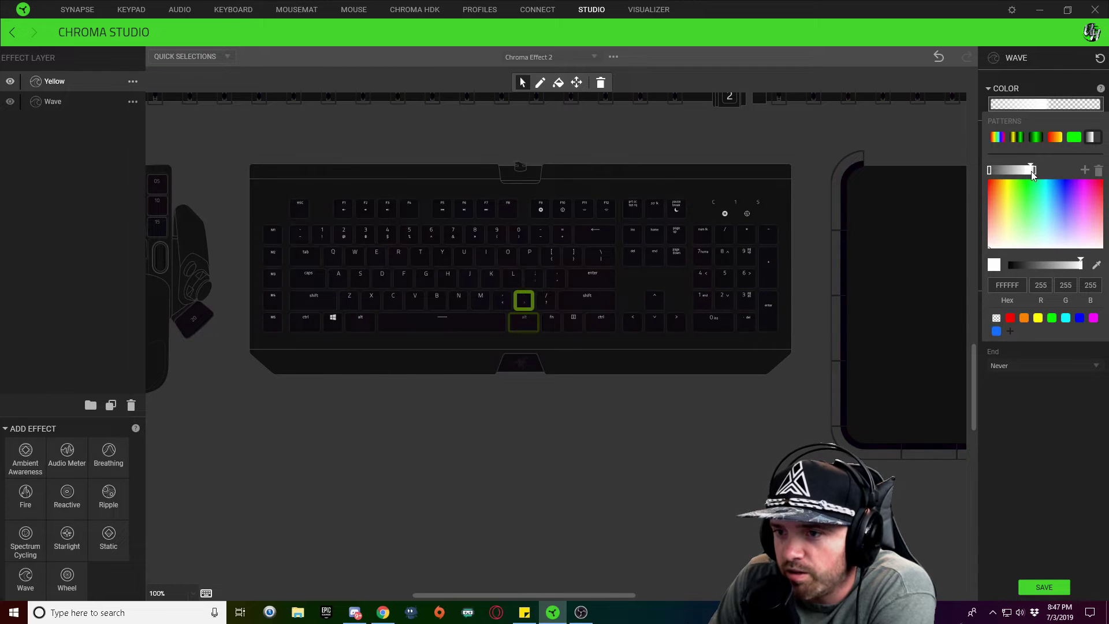
- Close the period key's slightly earlier white band with adjacent transparent stops, removing the extra end stop, and save the effect
left_click(997, 319)
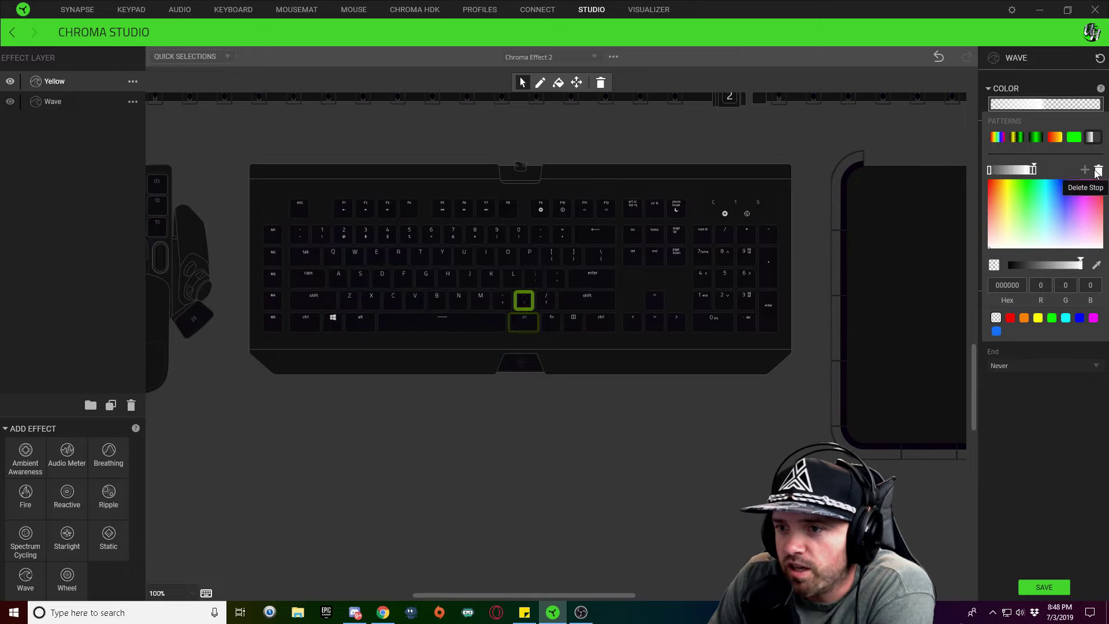
left_click(989, 170)
left_click_drag(1000, 171, 1026, 172)
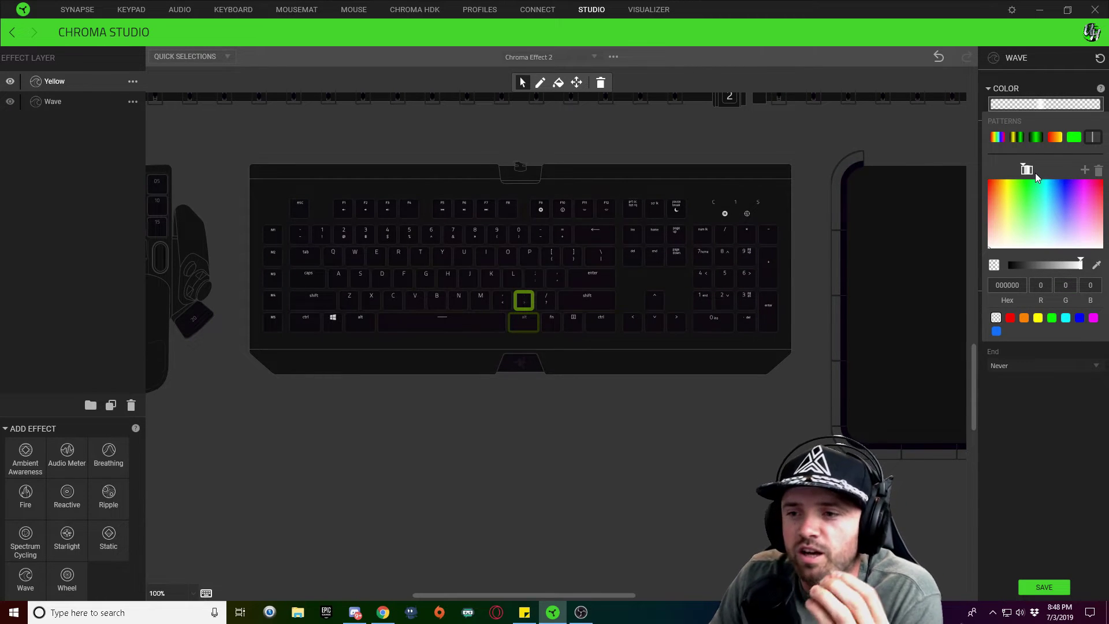
left_click(1068, 405)
left_click(1053, 588)
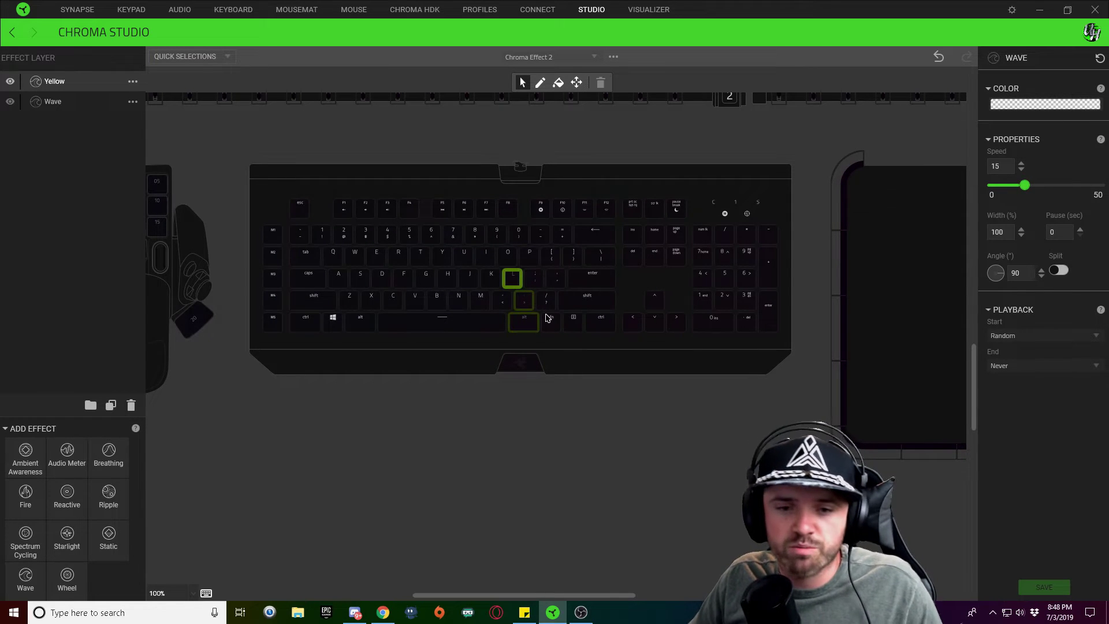
- Reuse the period key's gradient on the L key, moving its first stop away and adding a white stop beside the existing one
left_click(1023, 105)
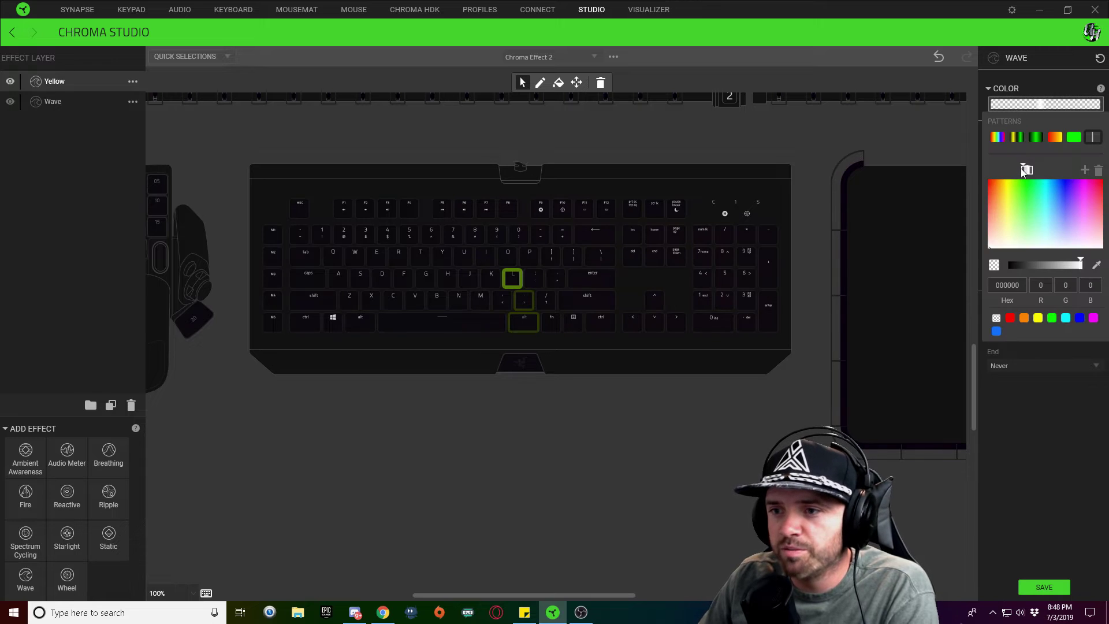
left_click_drag(1022, 170, 993, 173)
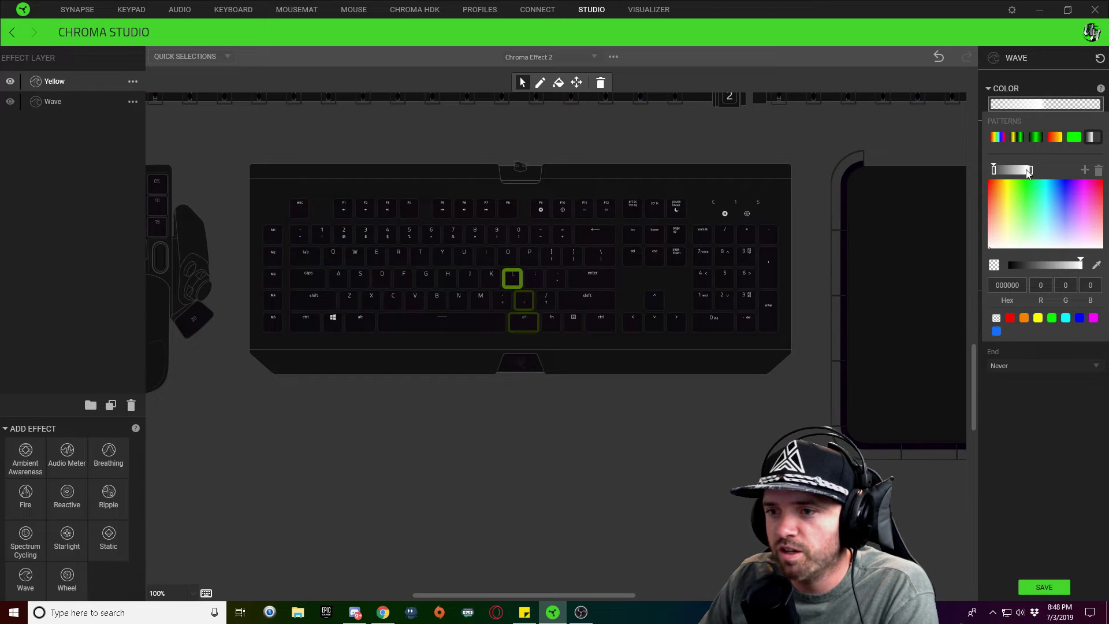
left_click(1019, 171)
left_click_drag(1009, 173, 1027, 172)
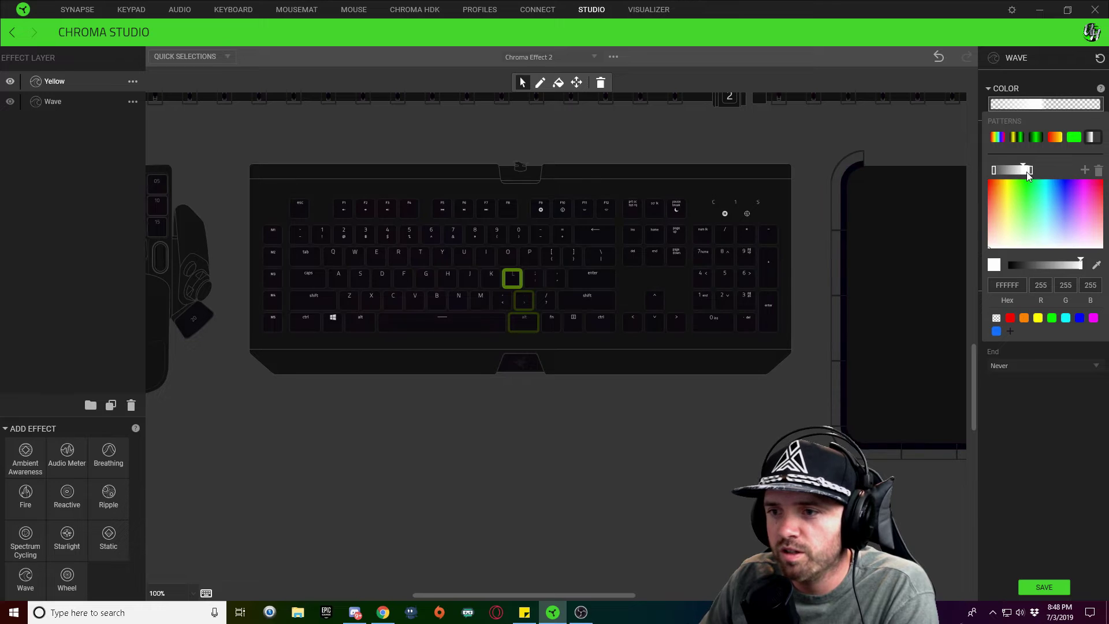
- Close the L key's shifted white band with adjacent transparent stops and delete the surplus end stop
left_click(995, 317)
left_click(1097, 172)
left_click_drag(994, 172, 1024, 175)
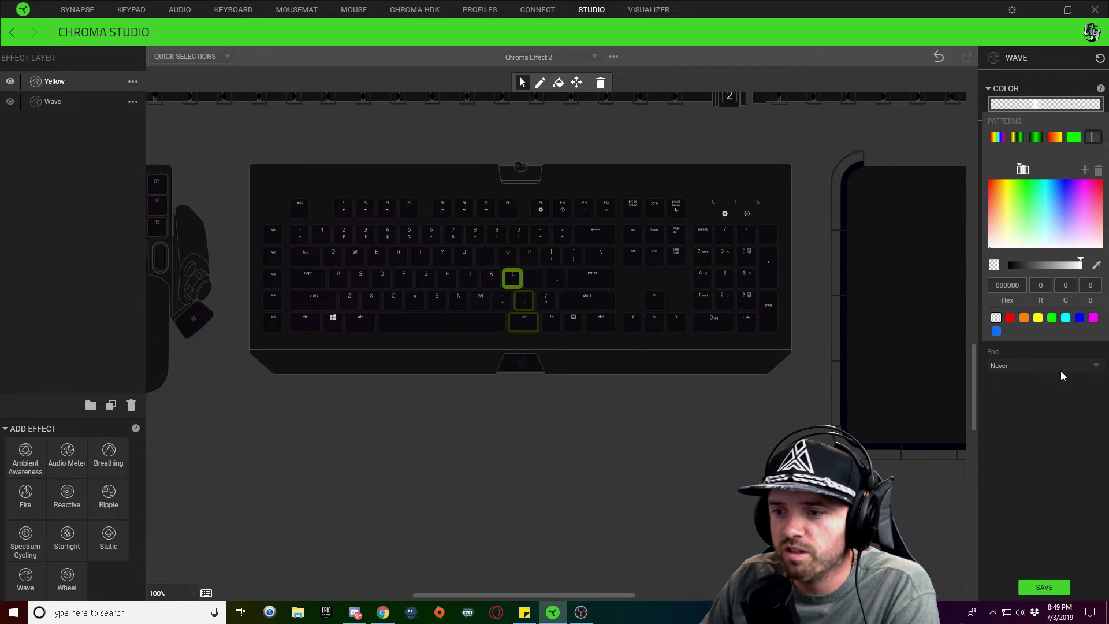
left_click(1054, 431)
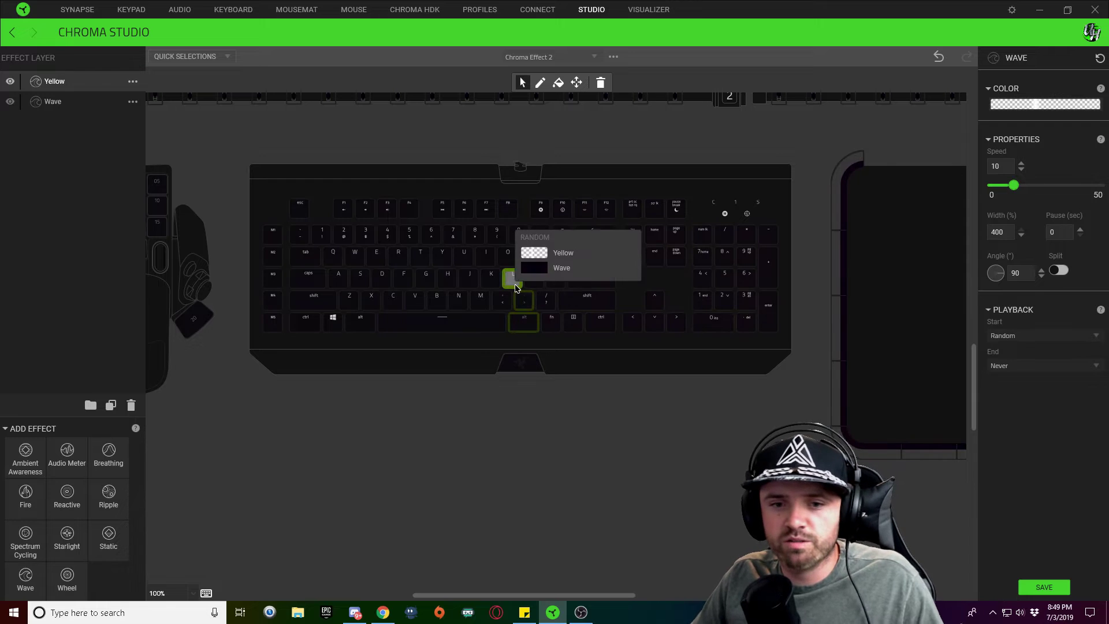
- Copy the wave settings up to the O and 9 keys and open the 9 key's gradient
left_click(507, 264)
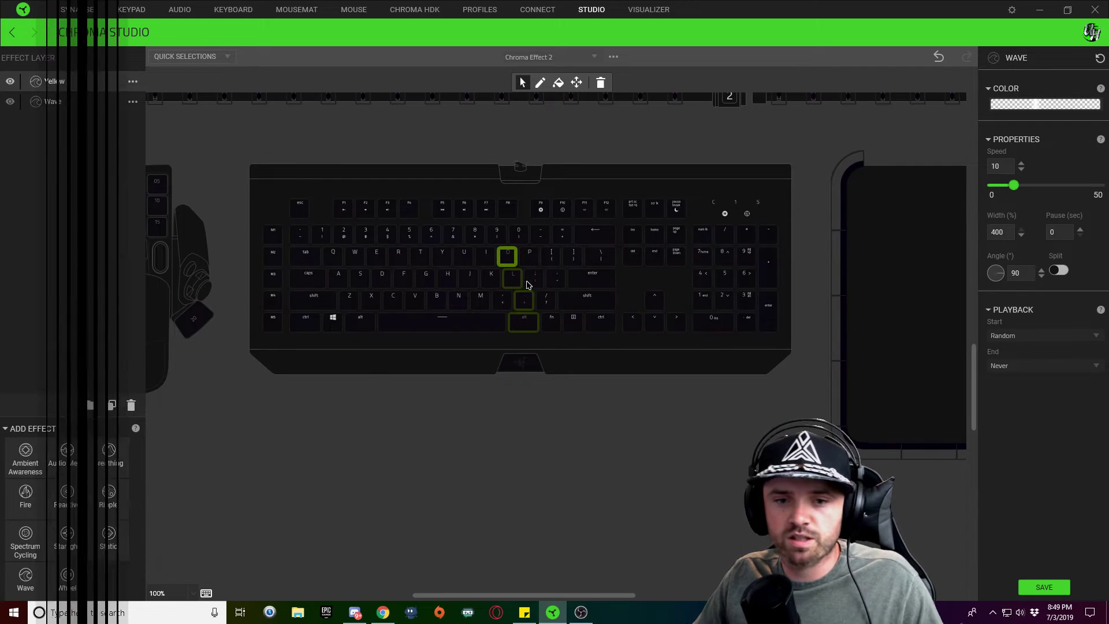
left_click(1037, 105)
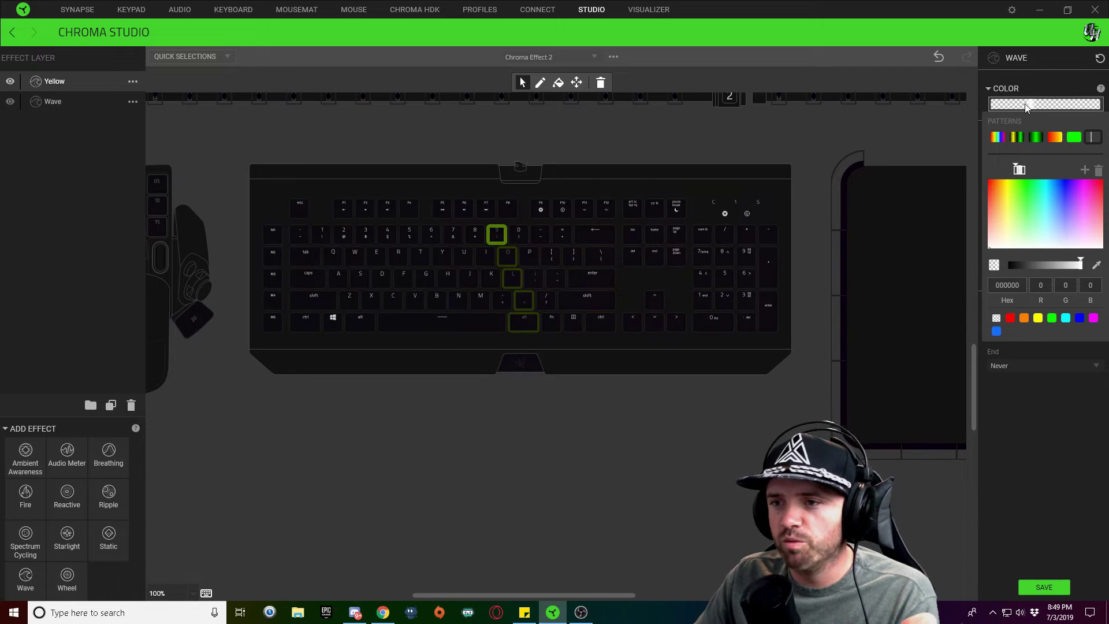
- Move the first stop of the 9 key's gradient away from the band and place a white stop slightly earlier
left_click(1011, 173)
left_click(1020, 171)
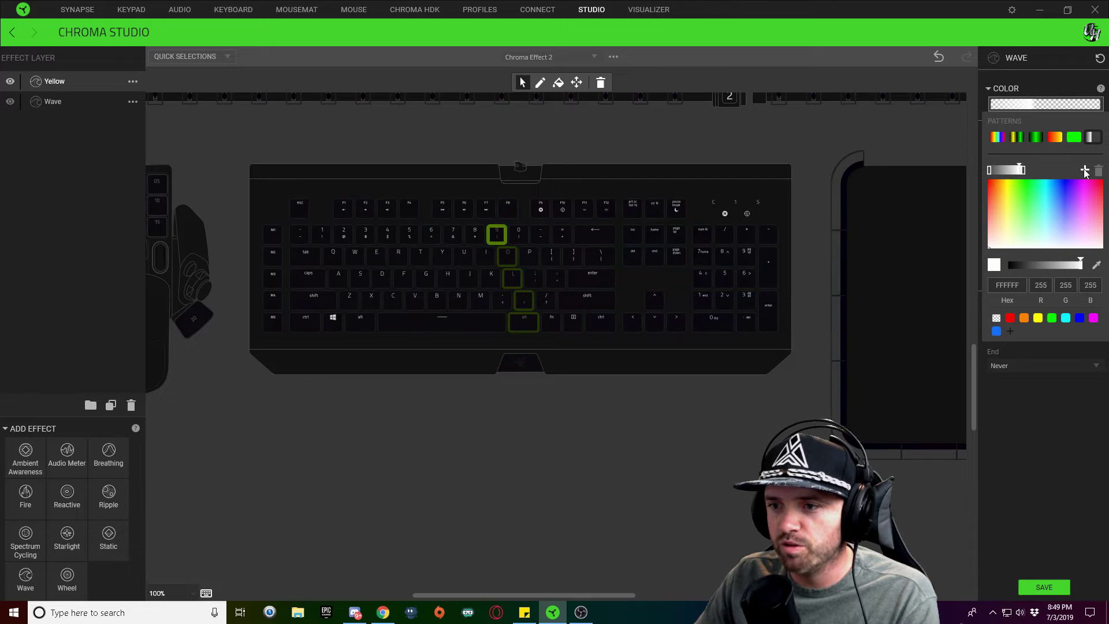
left_click(1085, 171)
left_click(1004, 172)
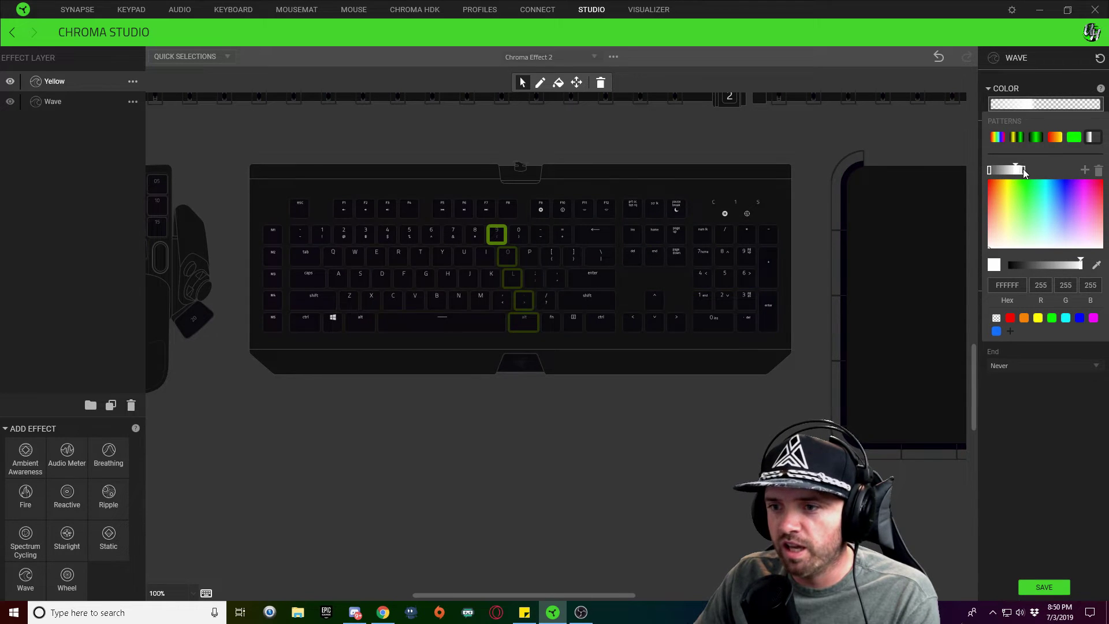
- Close the 9 key's shifted white band with adjacent transparent stops on both sides and save the effect
left_click(1020, 171)
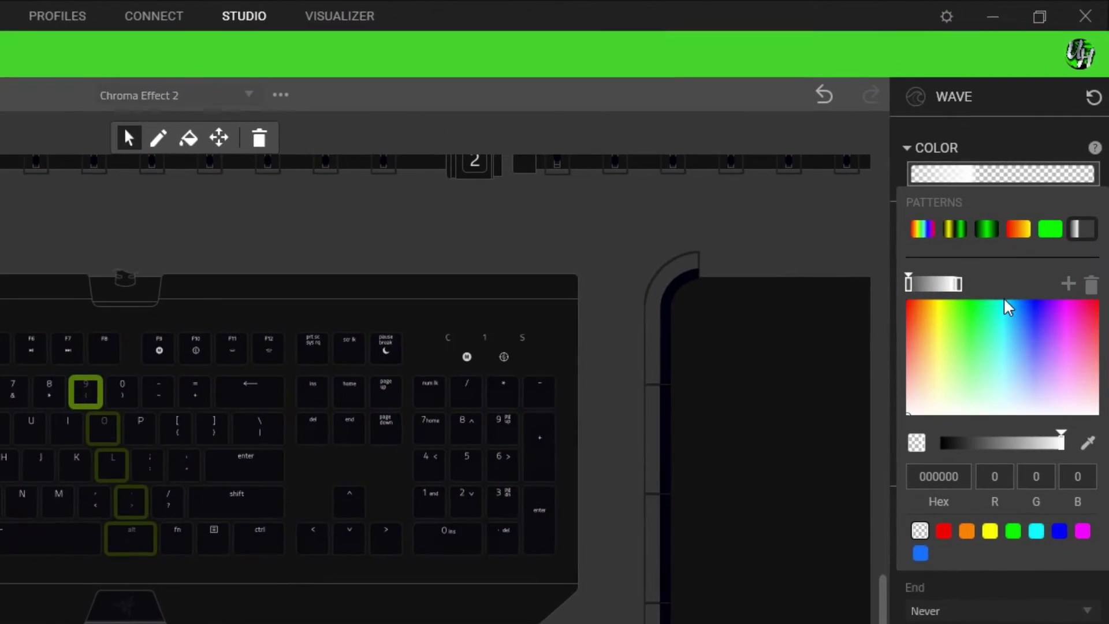
left_click(956, 218)
left_click_drag(889, 316, 916, 316)
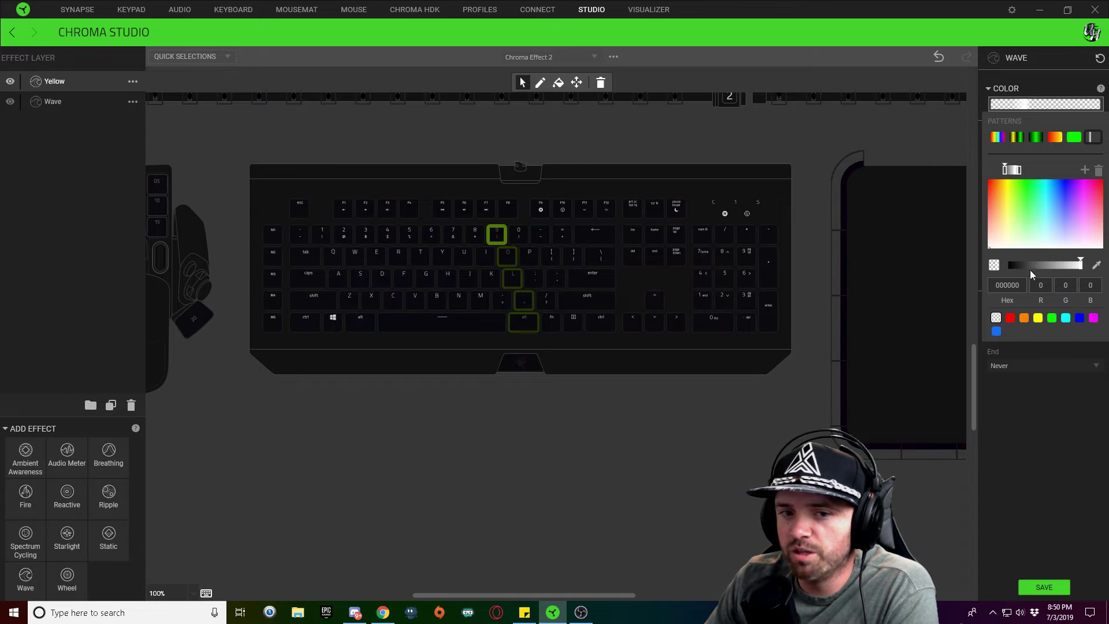
left_click(1046, 587)
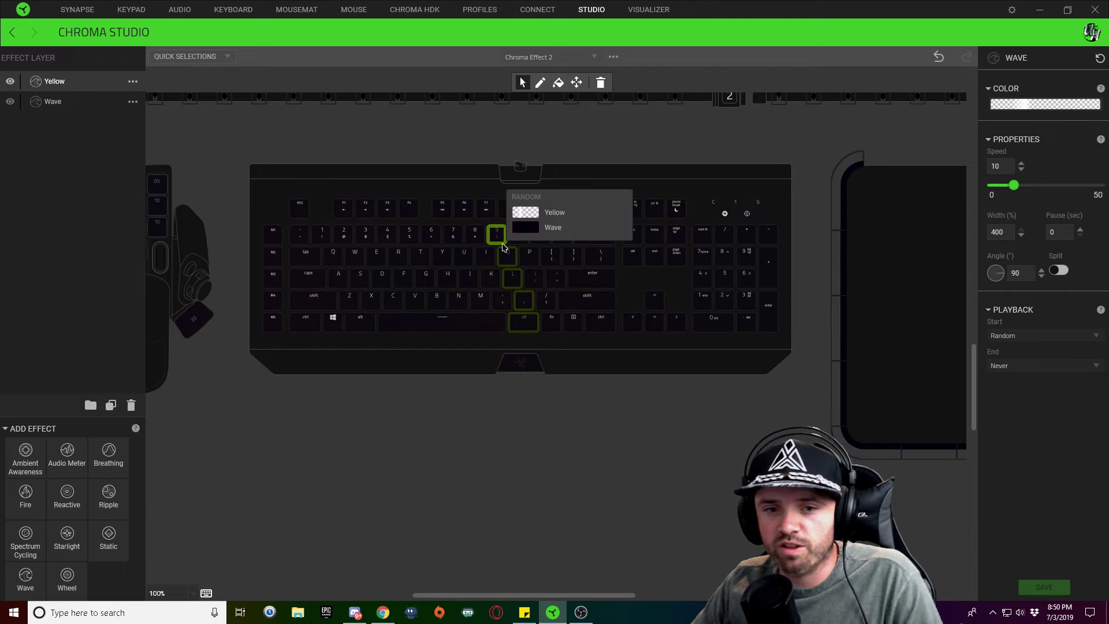
mouse_move(497, 243)
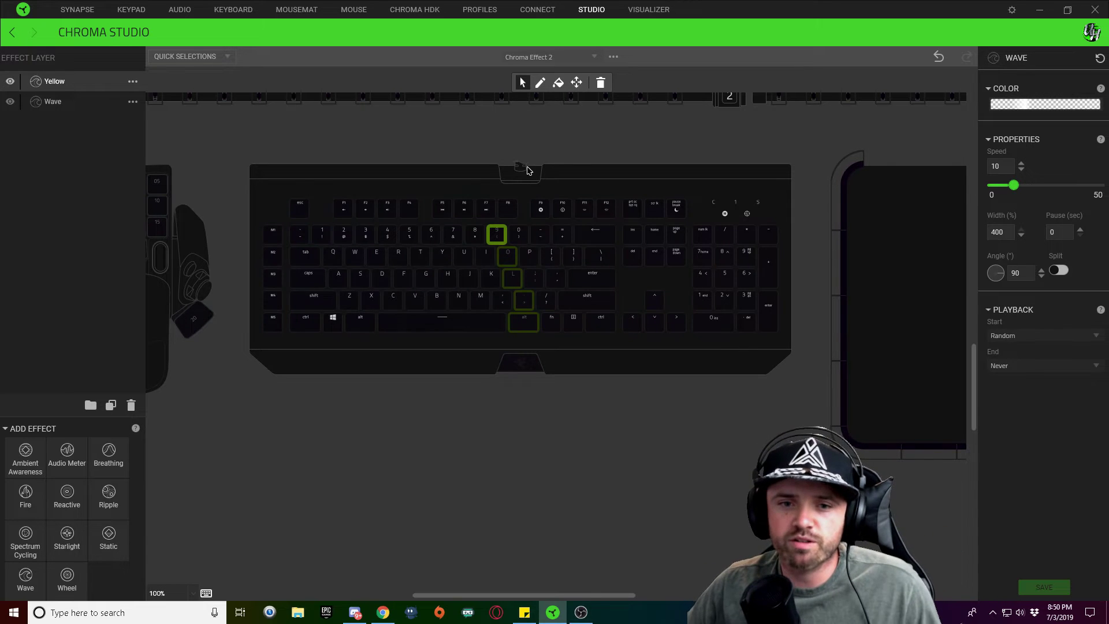
left_click(493, 187)
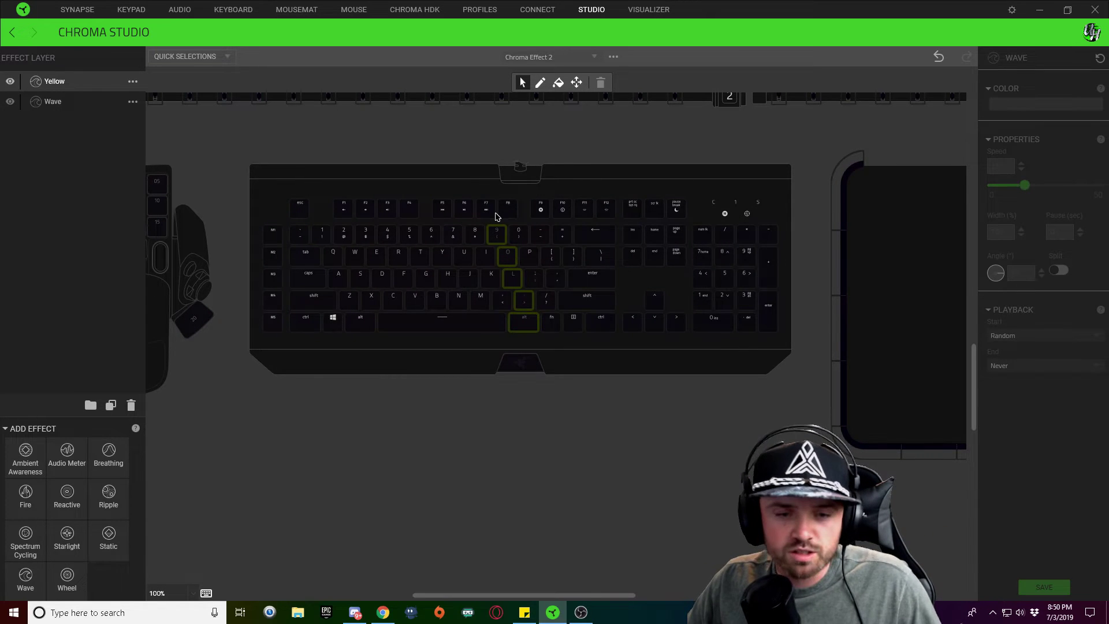
- Select the burst keys around the 9 key: 4, F4 to F7, 8, U, Y, G, 0, F9 to F11, Backspace, [, apostrophe and Enter
left_click(388, 237)
left_click(409, 208, "ctrl")
left_click(442, 208, "ctrl")
left_click(464, 208, "ctrl")
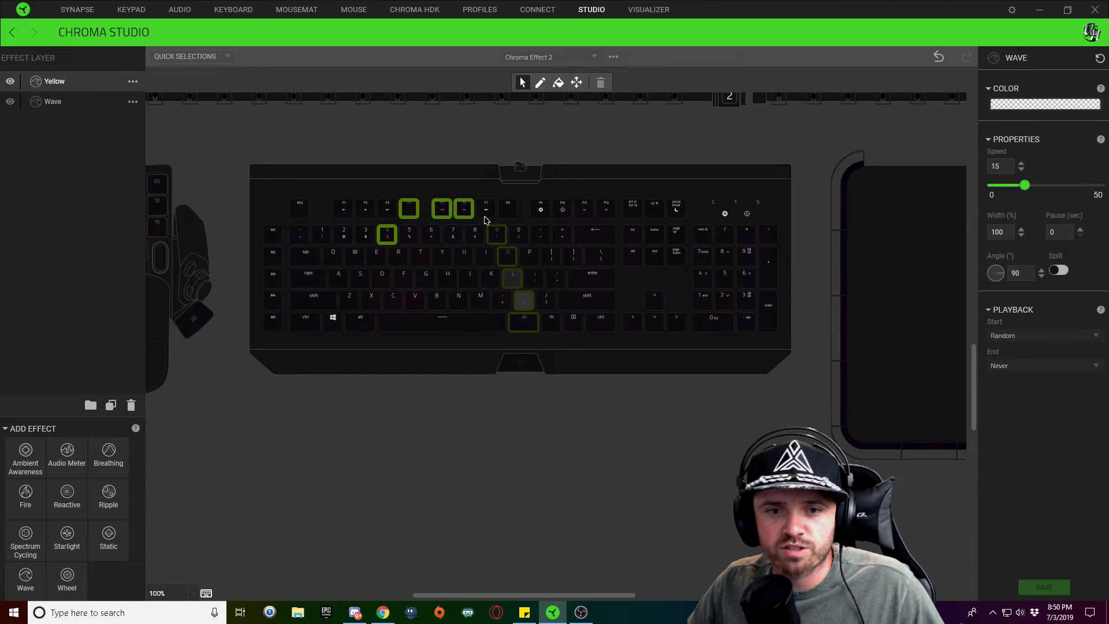
left_click(485, 210, "ctrl")
left_click(476, 238, "ctrl")
left_click(464, 258, "ctrl")
left_click(442, 256, "ctrl")
left_click(426, 278, "ctrl")
mouse_move(523, 227)
left_mouse_down()
mouse_move(595, 234)
mouse_move(595, 279)
left_mouse_up()
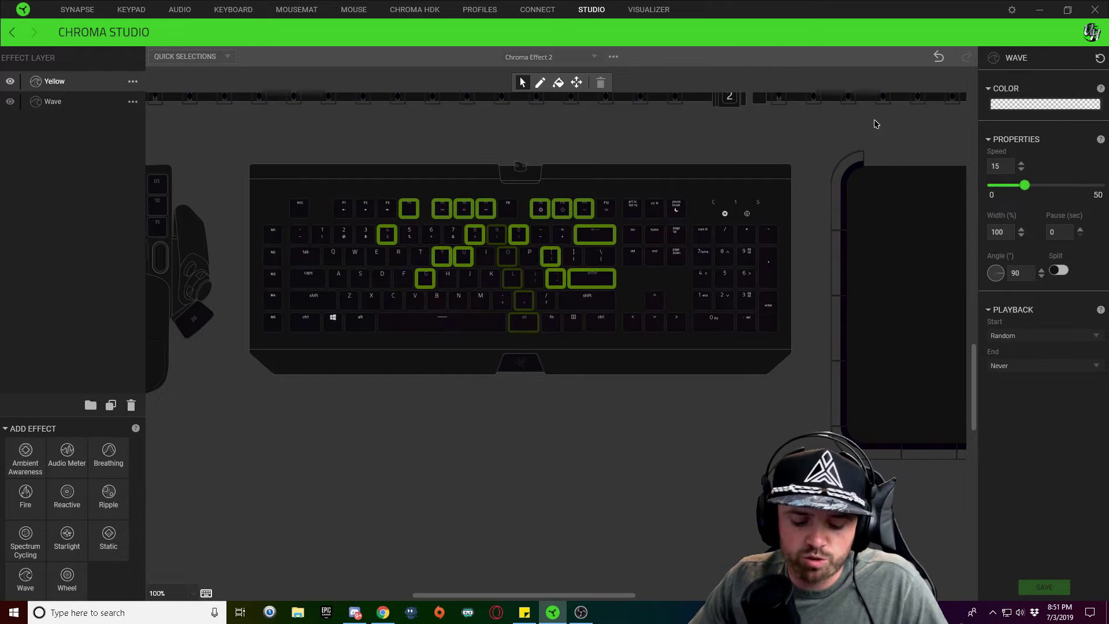
- Apply the 9 key's wave settings to the selected burst keys and pick the white stop in their gradient
left_click(1034, 104)
left_click(1034, 107)
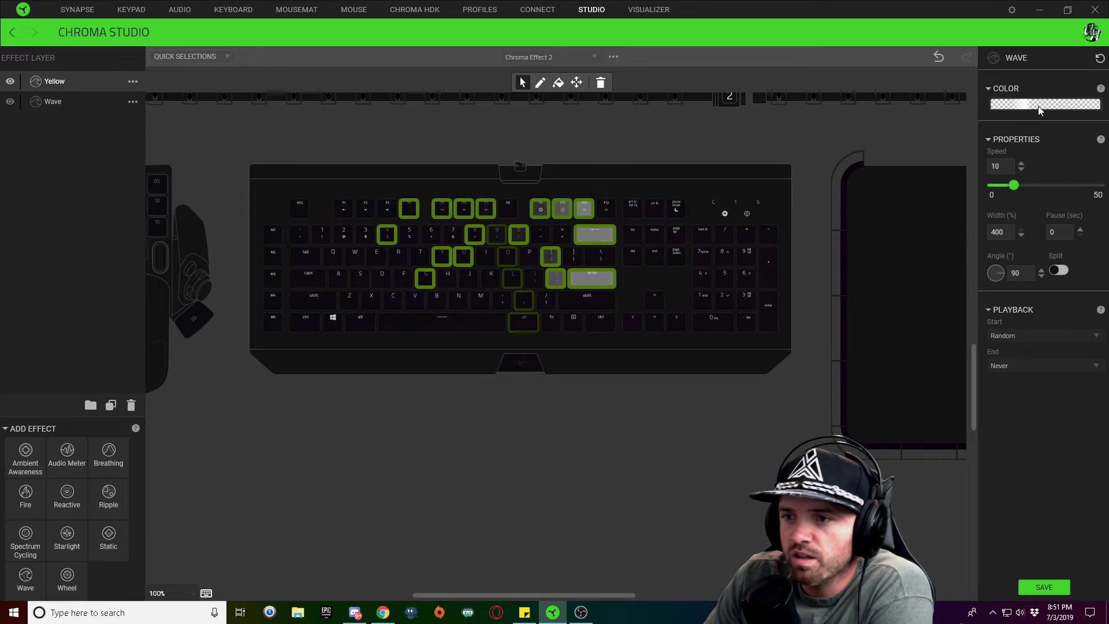
left_click(1038, 105)
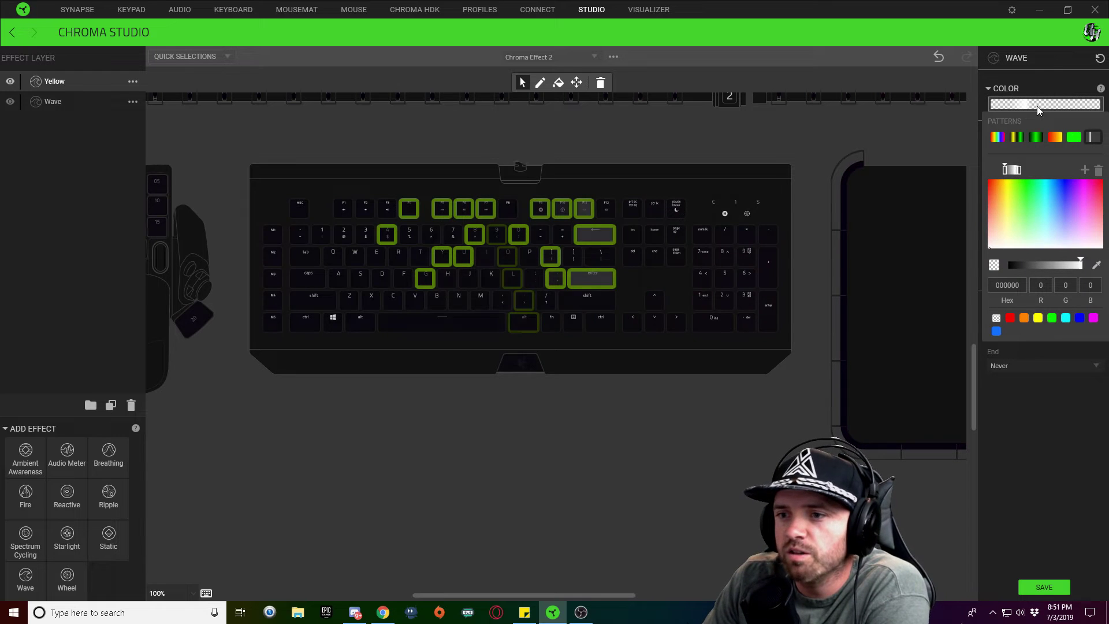
left_click(1016, 171)
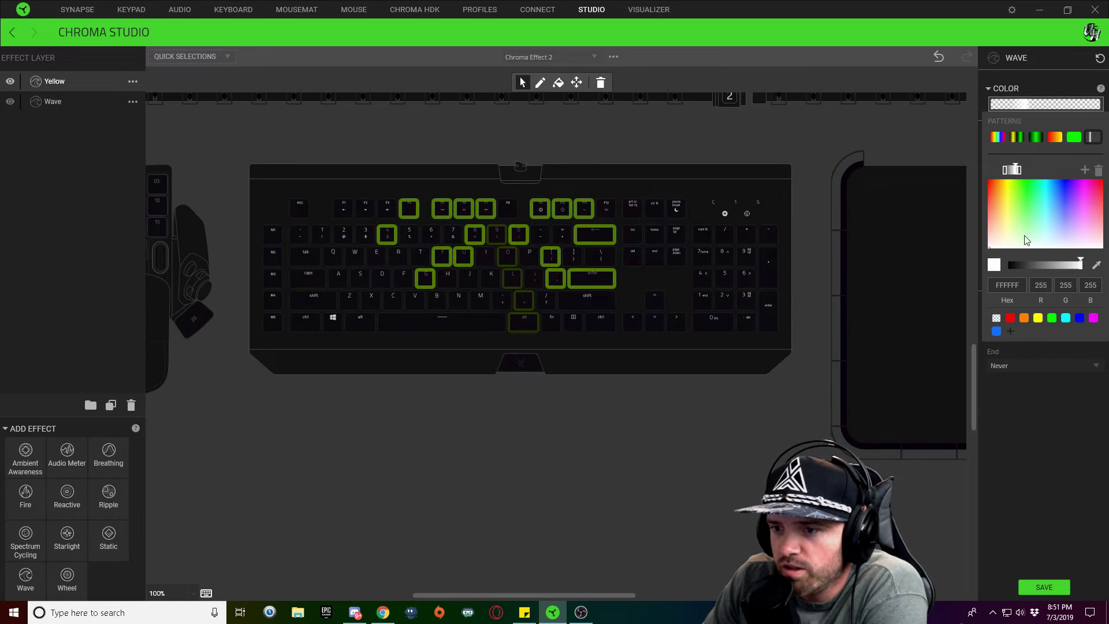
- Recolour the burst keys' white stop to golden yellow FFC001, turn on Split, and save the effect
left_click(1038, 318)
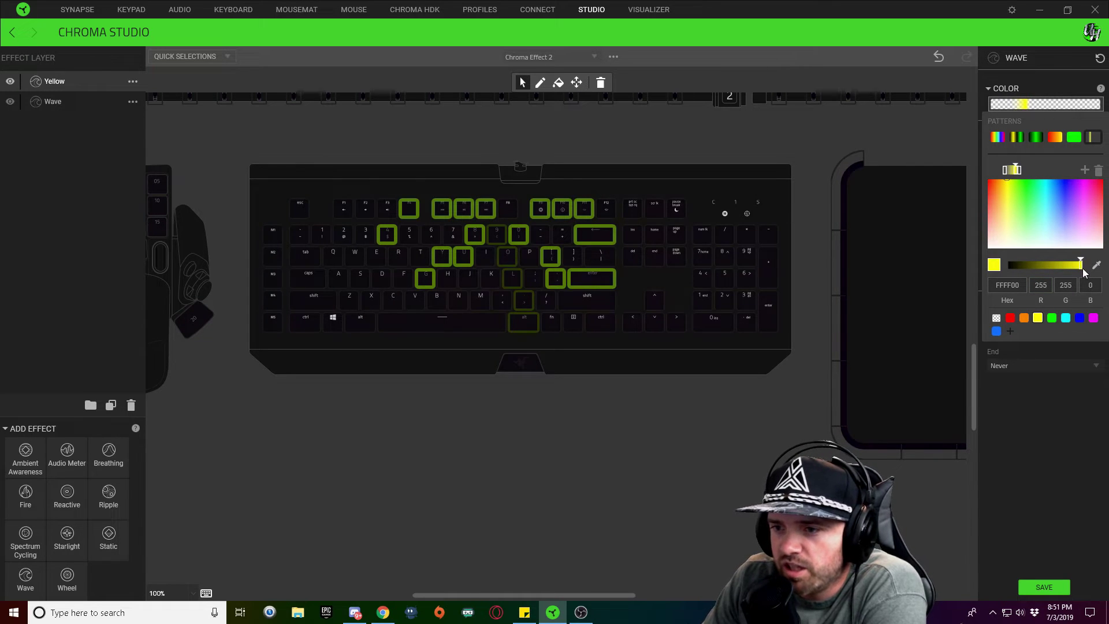
left_click(1004, 181)
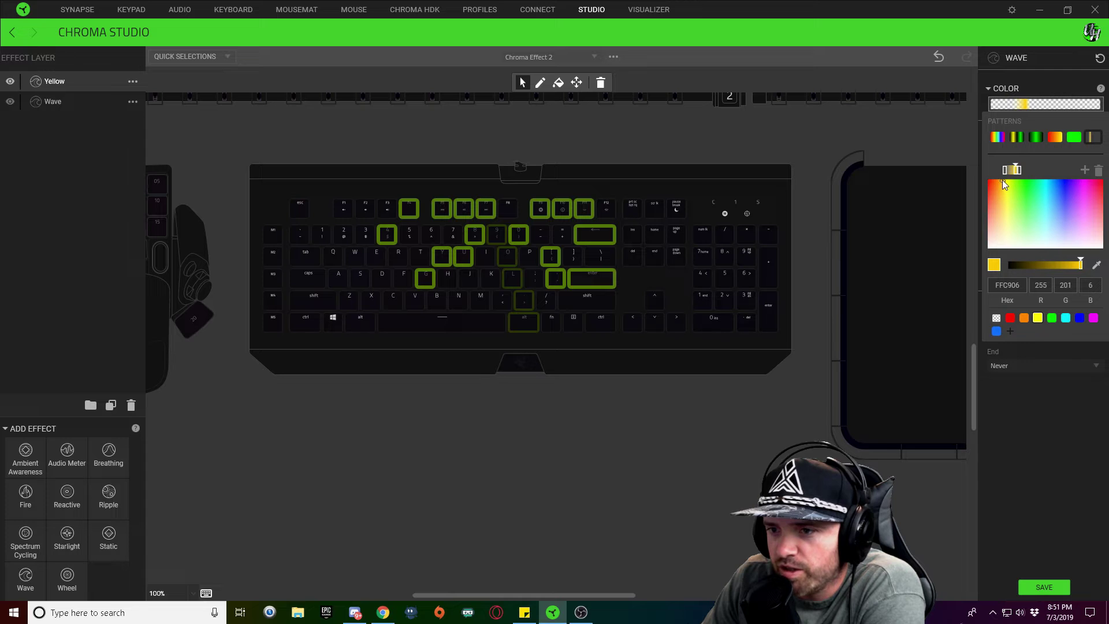
left_click_drag(999, 179, 1003, 180)
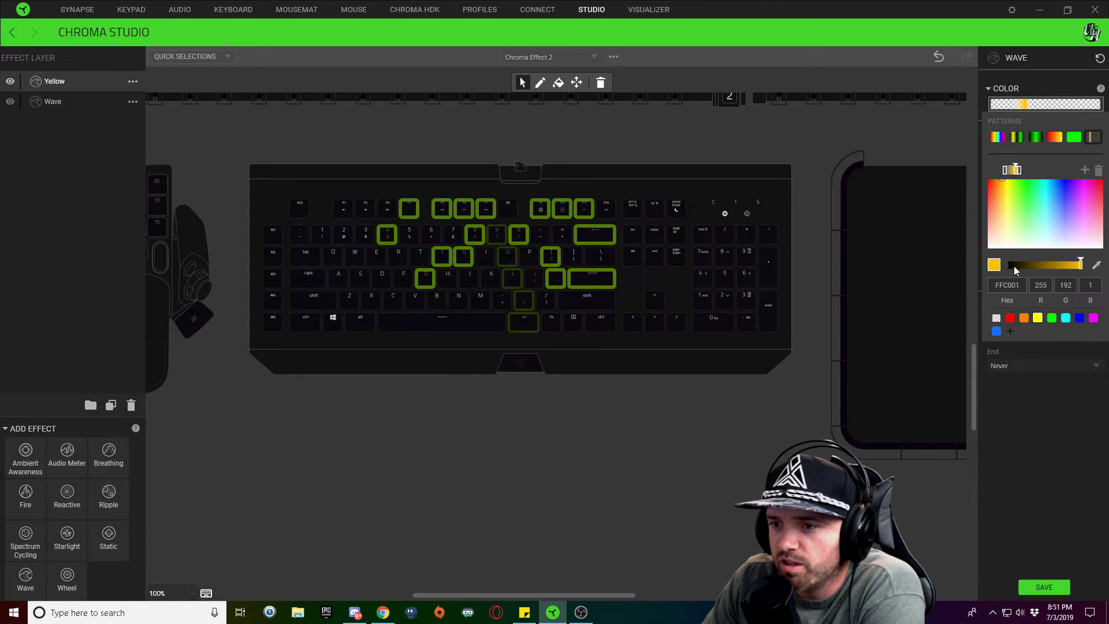
left_click(1046, 104)
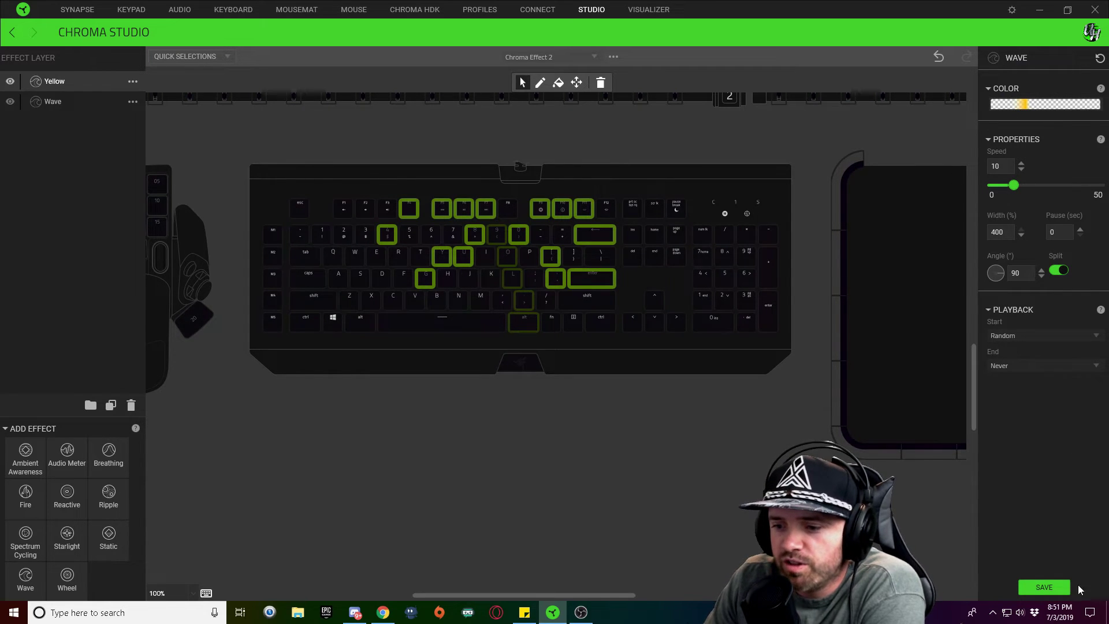
left_click(1045, 588)
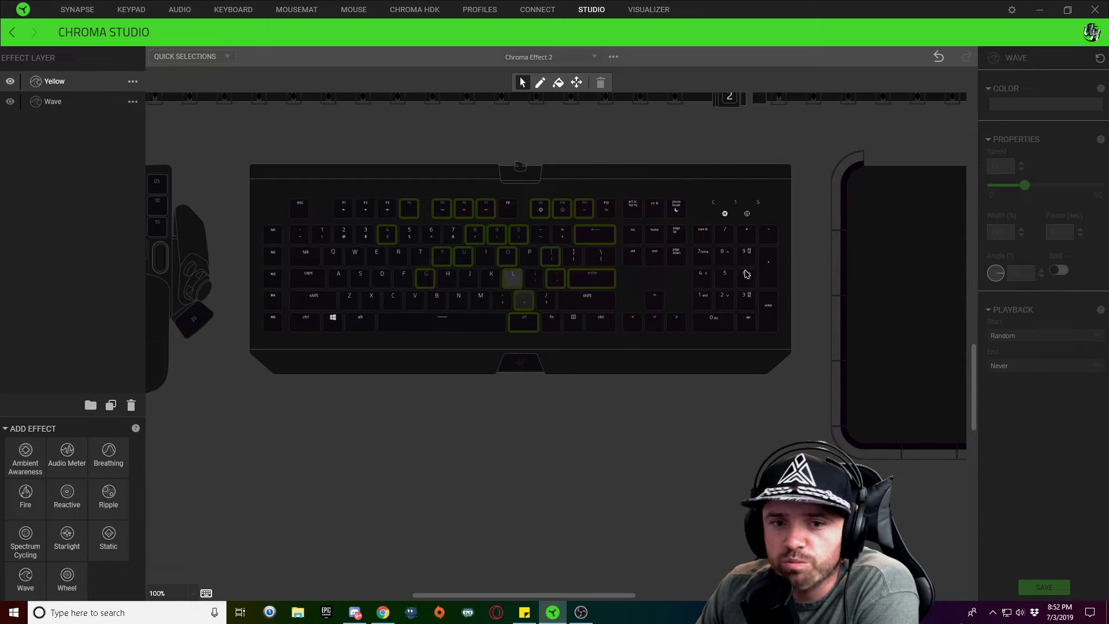
- Copy the F6 key's yellow wave settings to the mouse lights, both speaker rings and the keypad
scroll(441, 364, "down", 3)
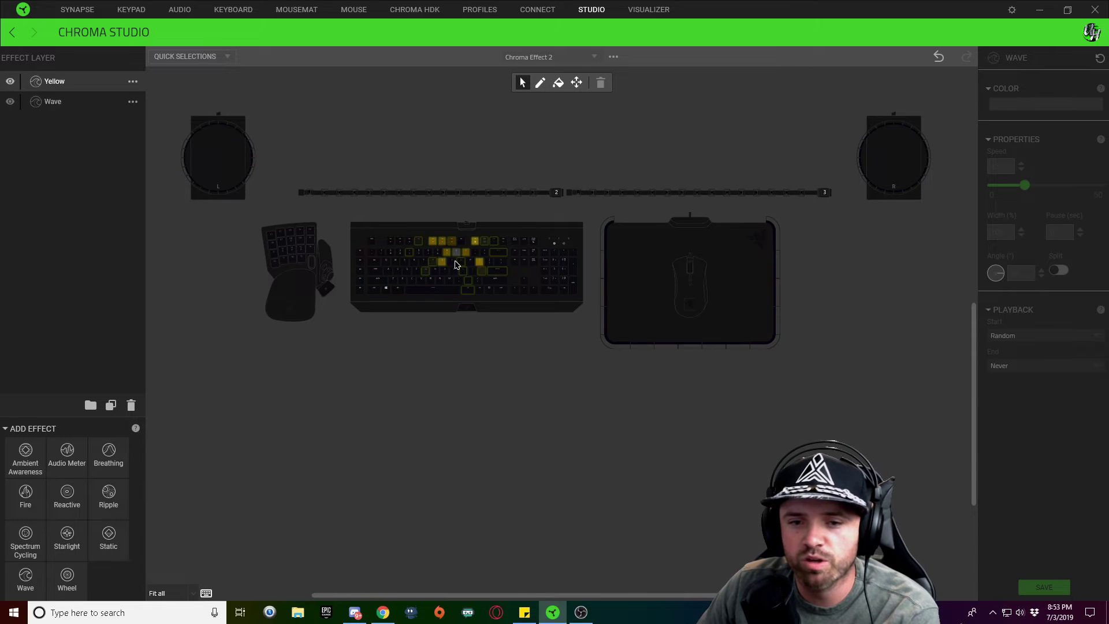
left_click(443, 248)
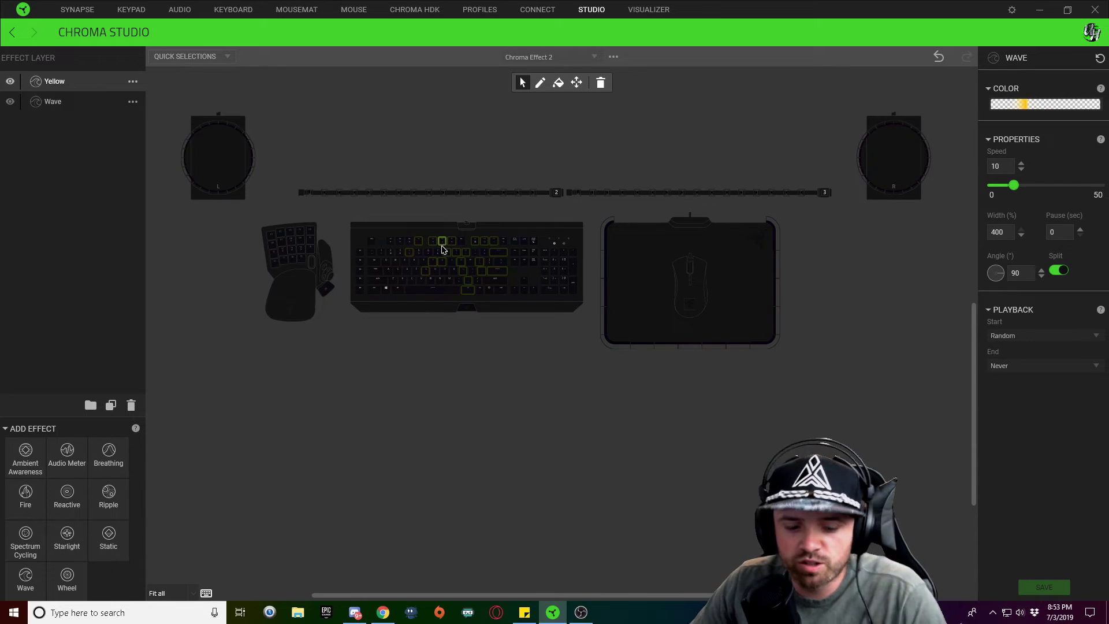
mouse_move(443, 254)
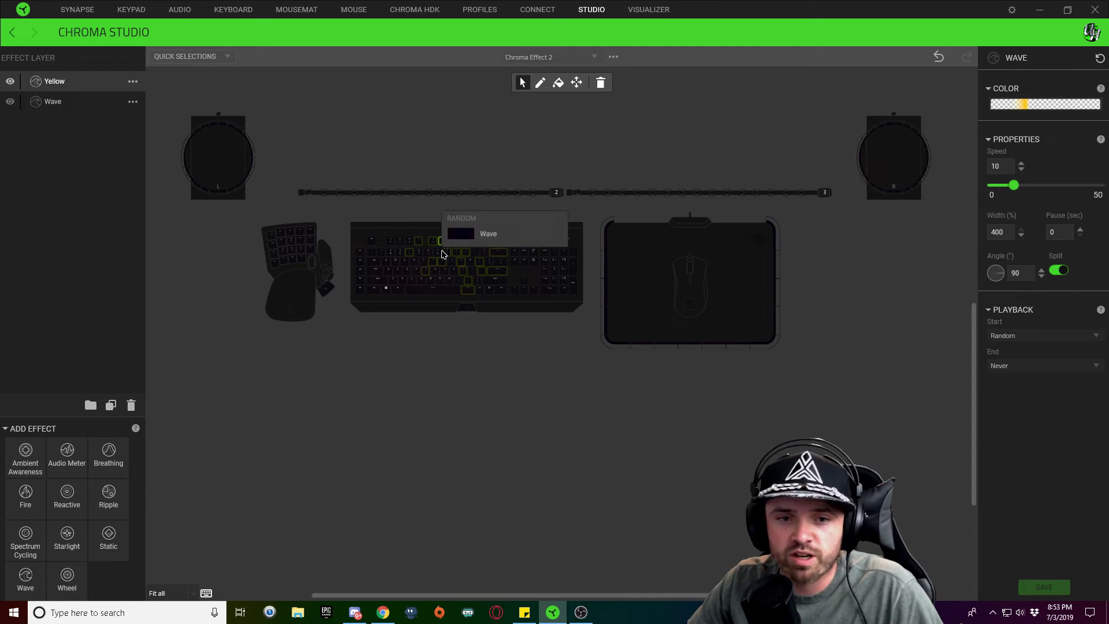
left_click(668, 458)
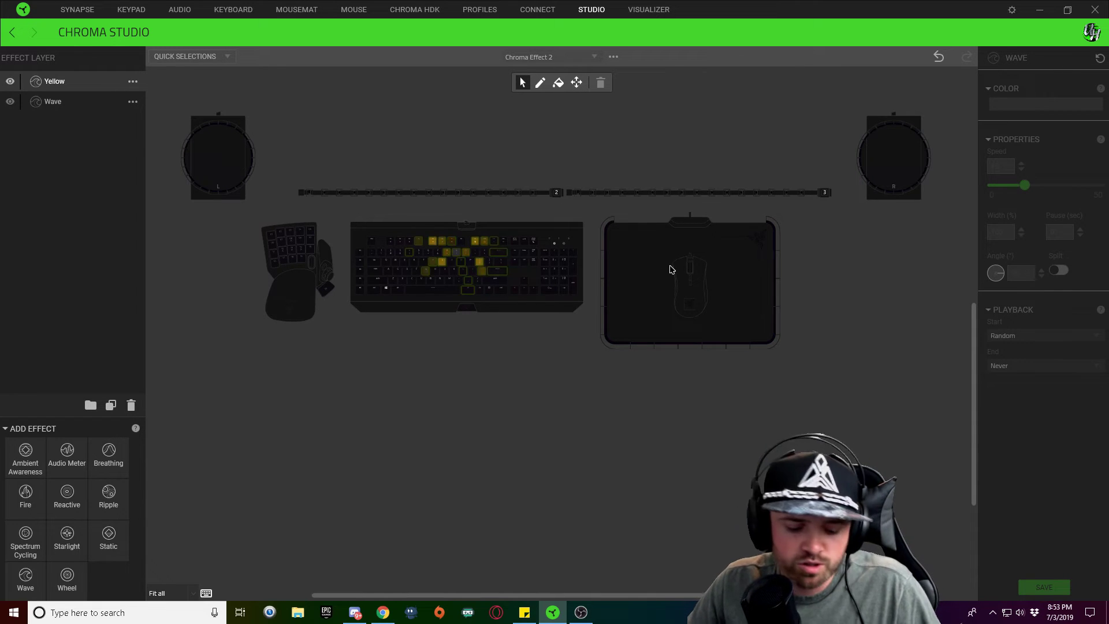
left_click_drag(669, 256, 703, 314)
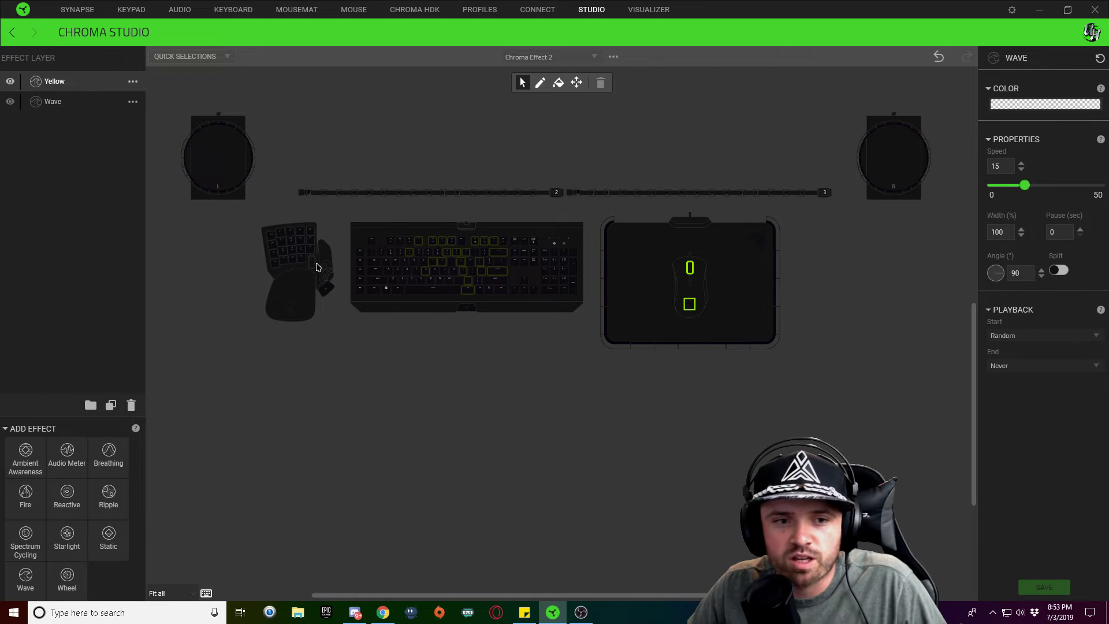
left_click_drag(845, 110, 943, 230)
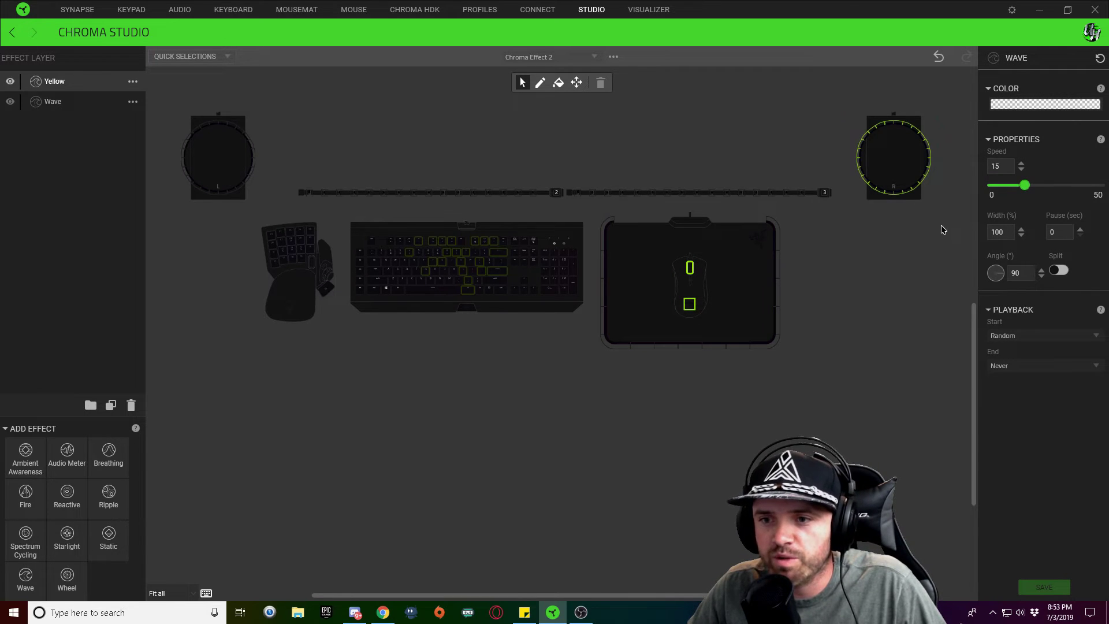
left_click_drag(168, 109, 243, 184)
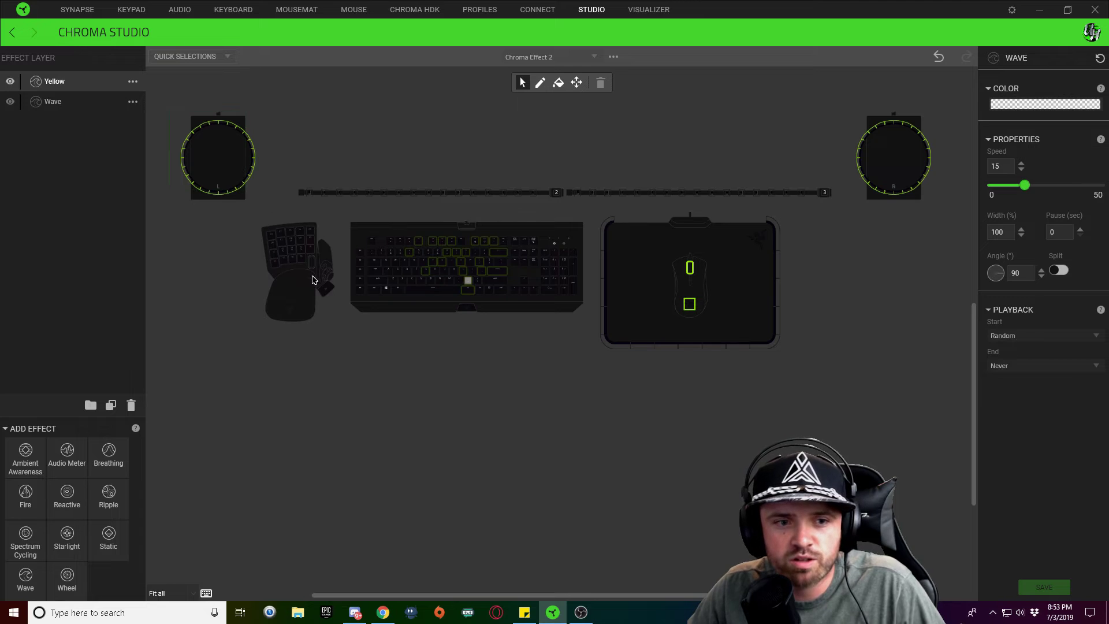
left_click_drag(251, 221, 333, 326)
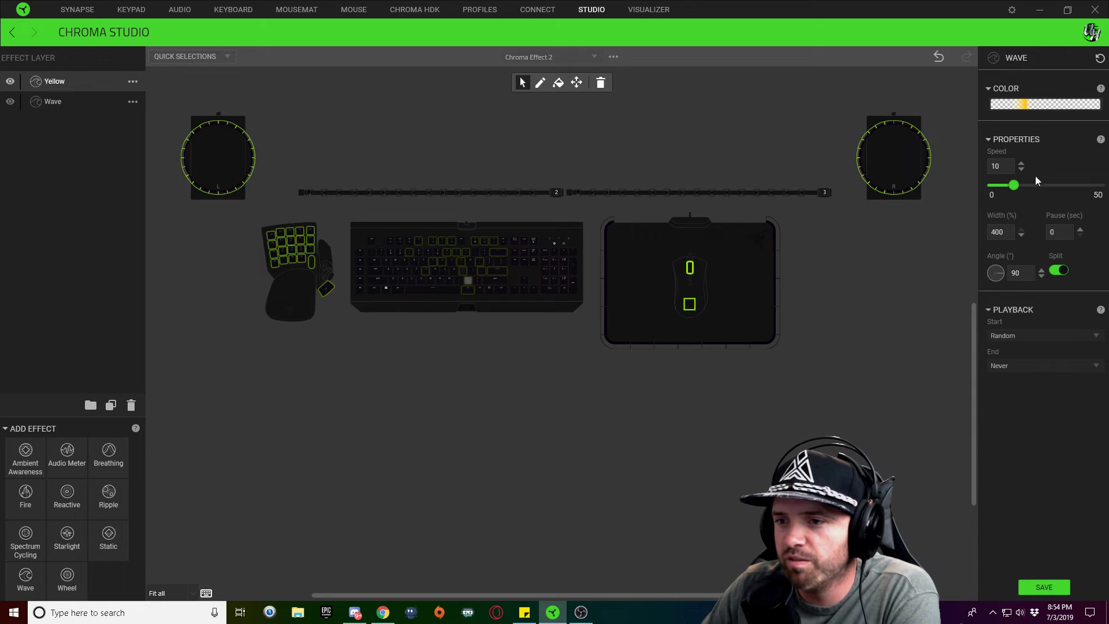
- Set the yellow gradient stop of the mouse, speakers and keypad to hex FFC002
left_click(1035, 105)
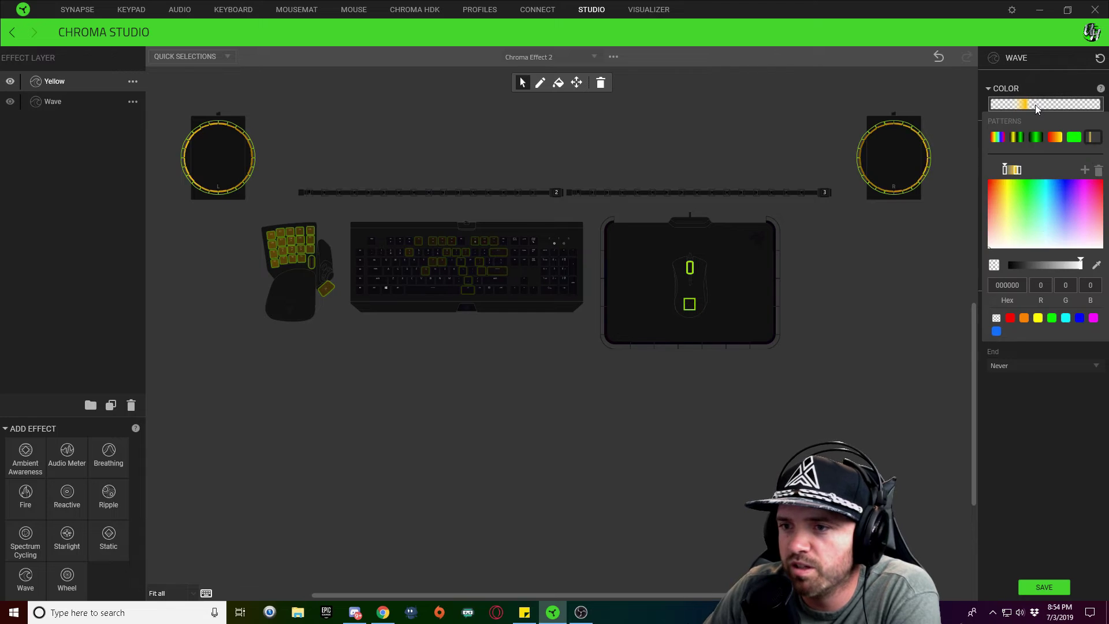
left_click(1016, 172)
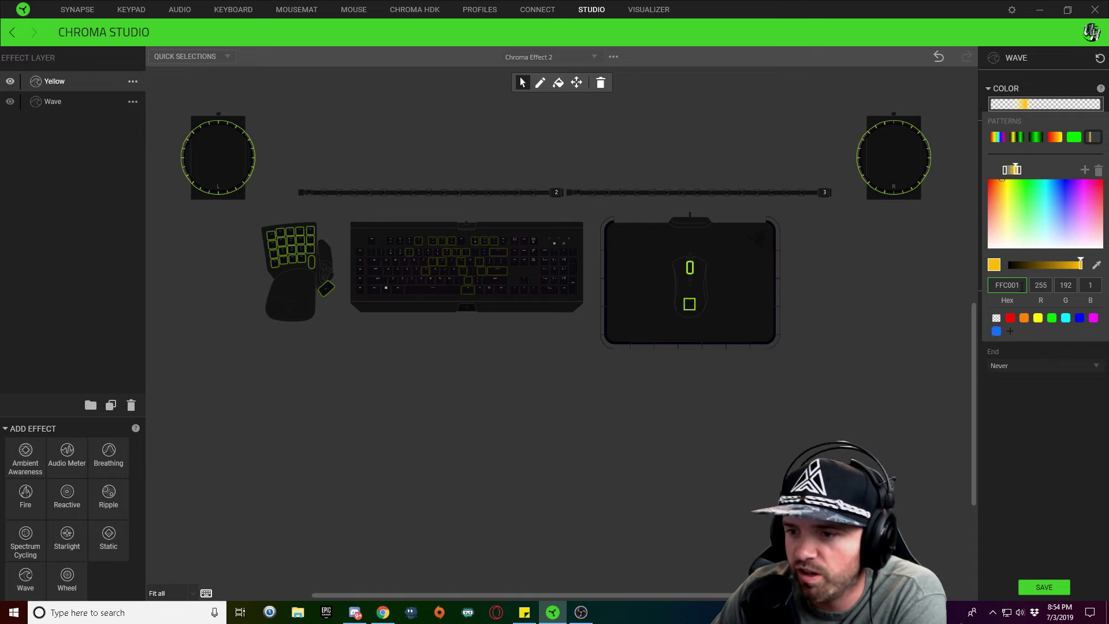
key("BackSpace")
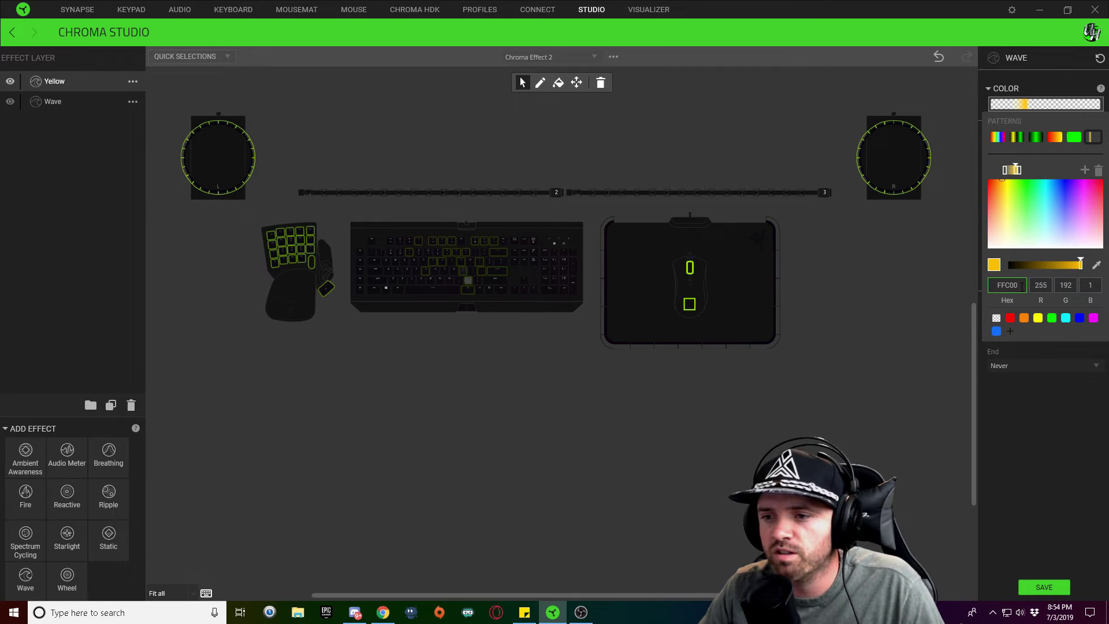
type("2")
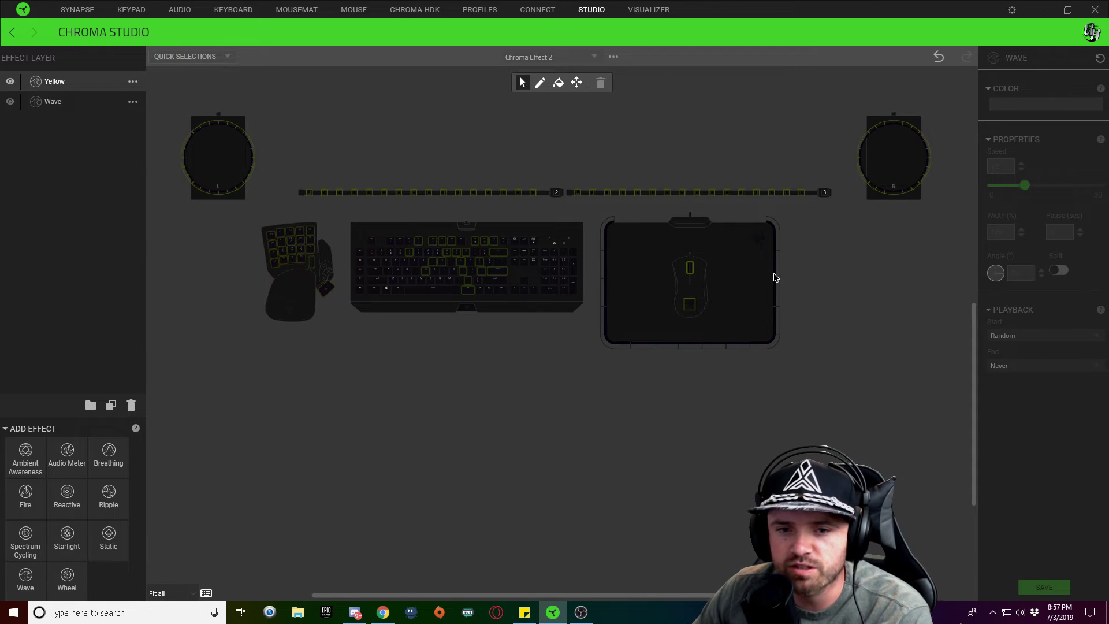
- Duplicate the Yellow effect layer and rename the upper copy Red
right_click(54, 79)
left_click(80, 104)
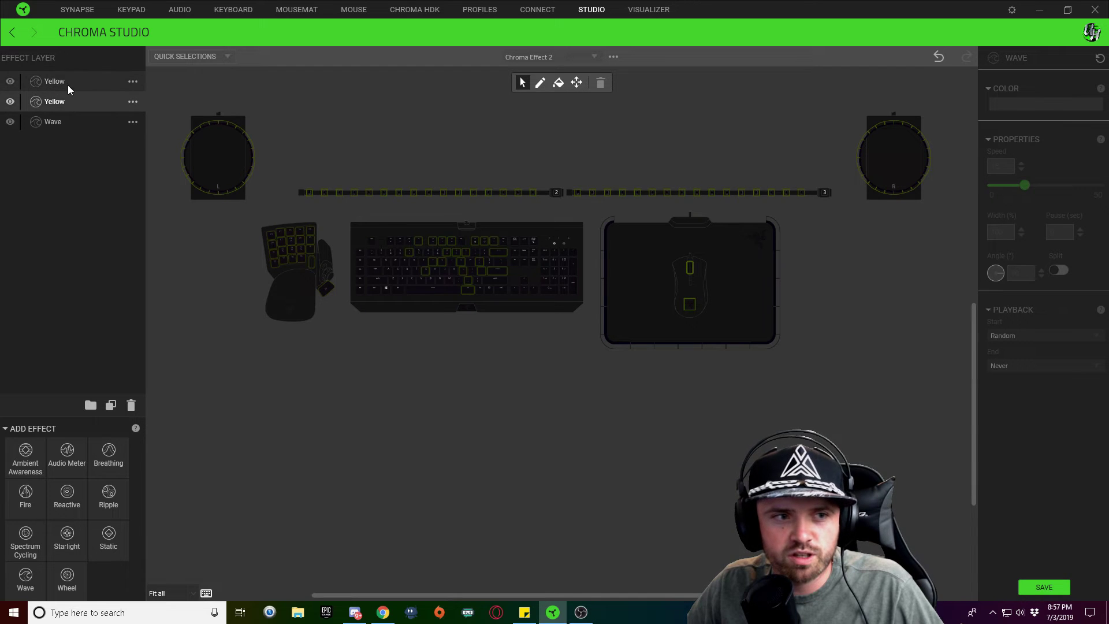
double_click(64, 82)
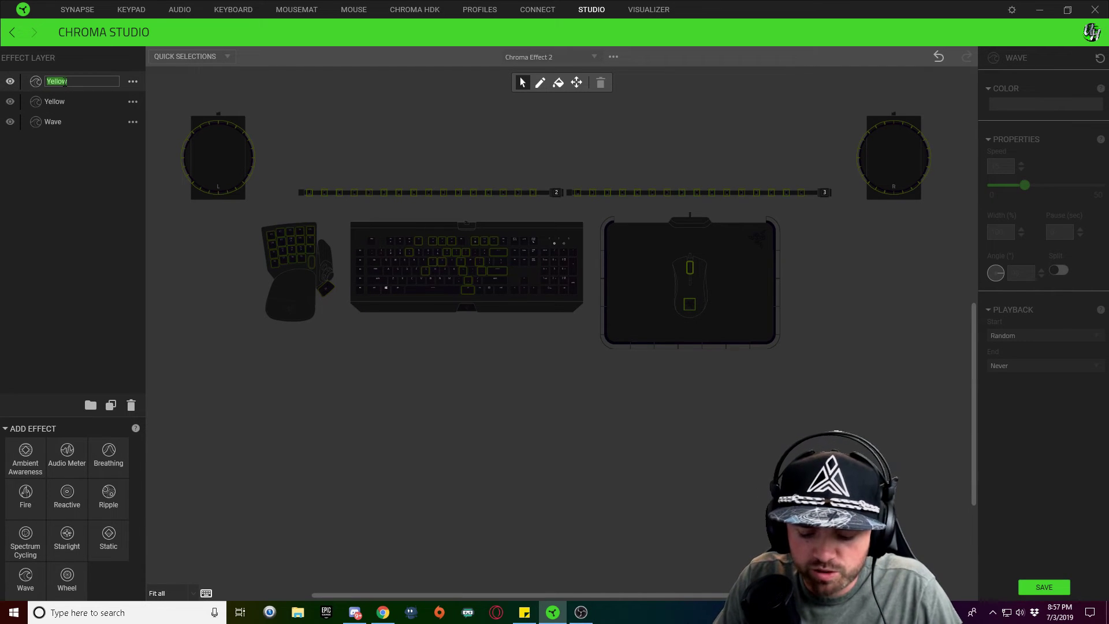
type("Red")
key("Return")
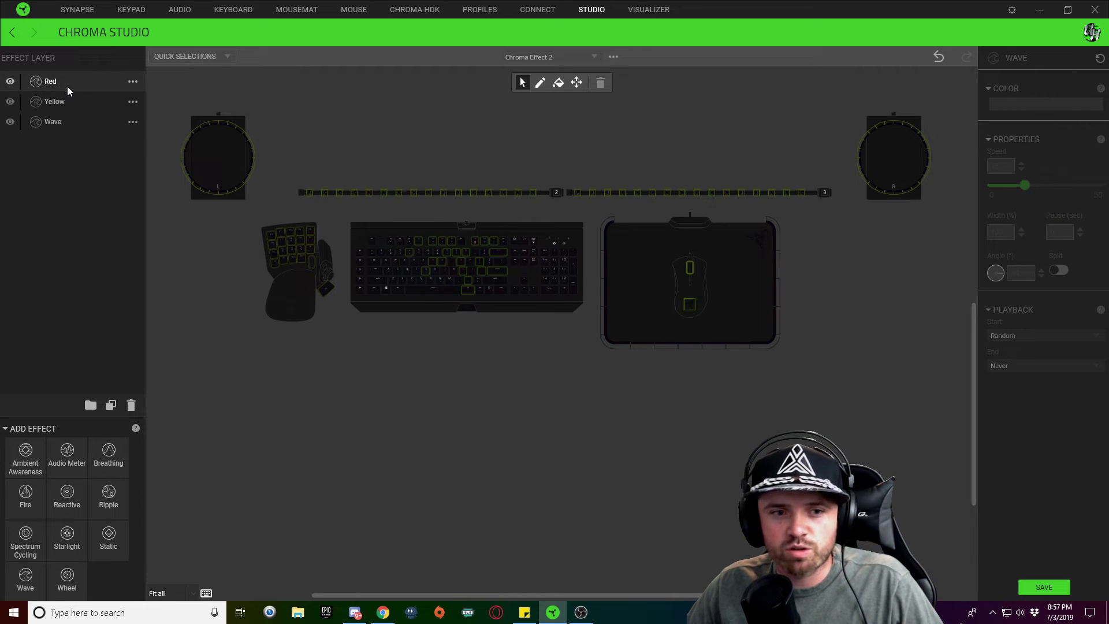
- In the Red layer, copy the trail's starting key wave settings to the down arrow key and clear the old Yellow trail keys from the keyboard
left_click(67, 87)
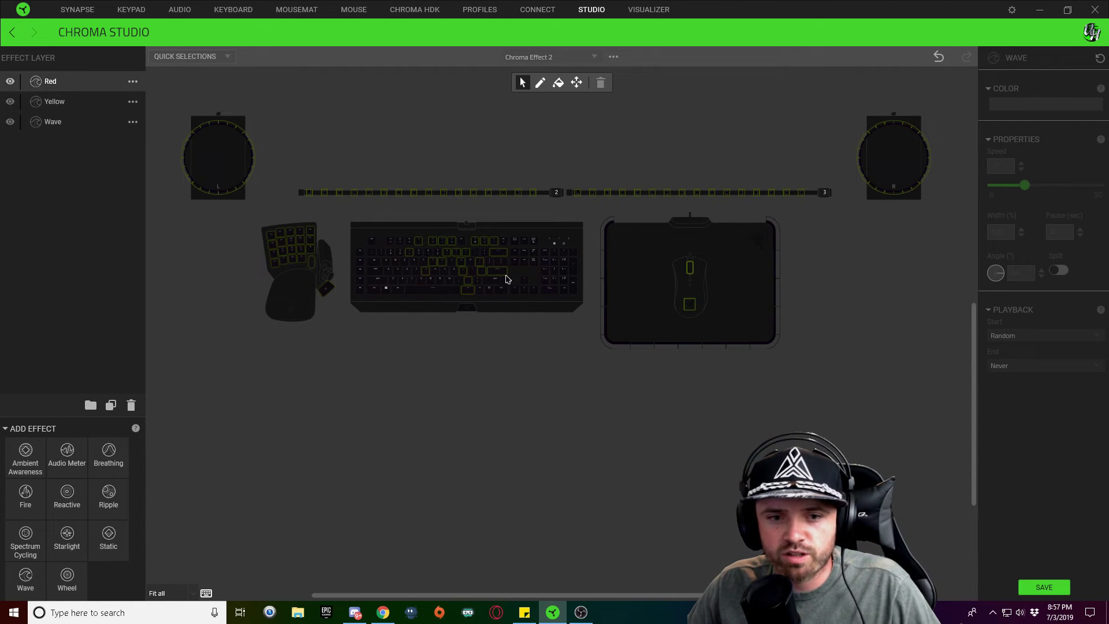
left_click(469, 292)
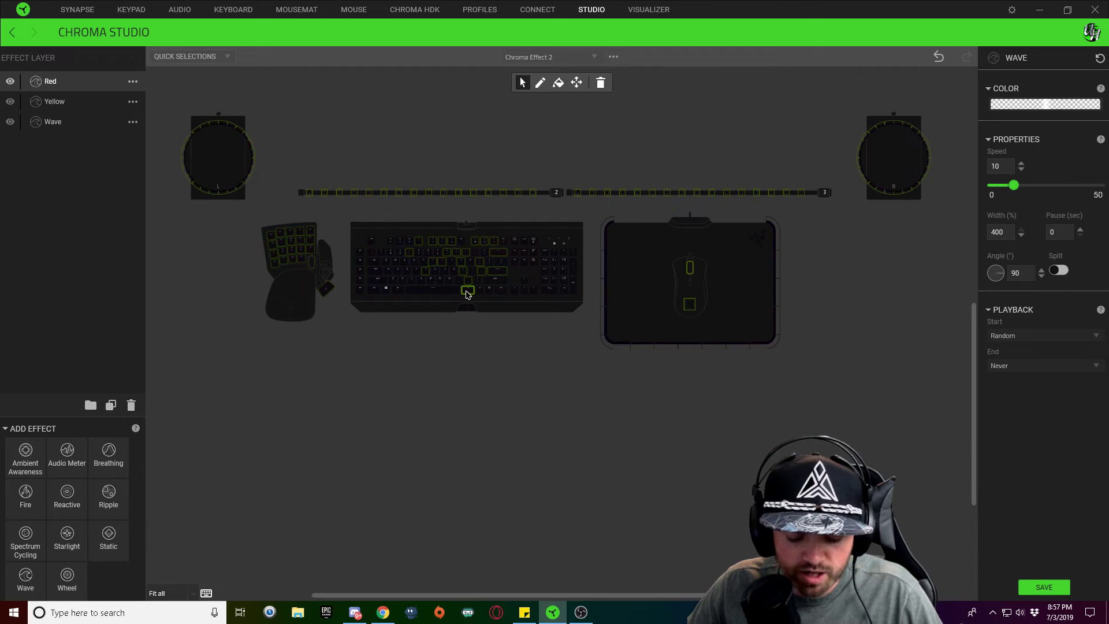
left_click(524, 294)
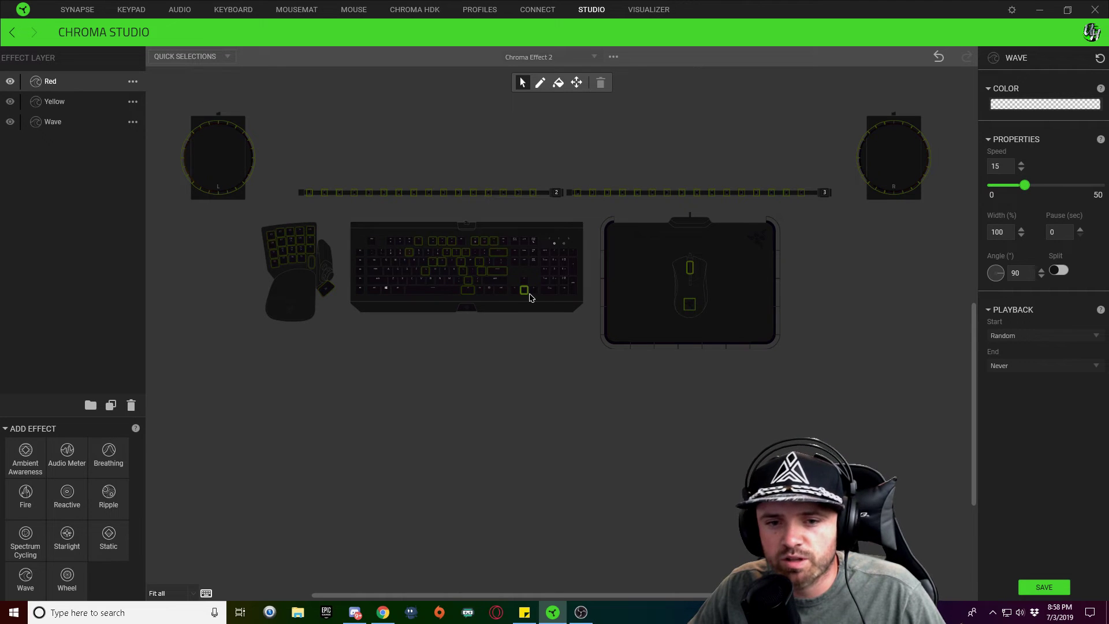
left_click(587, 376)
left_click_drag(516, 227, 398, 295)
left_click(399, 297)
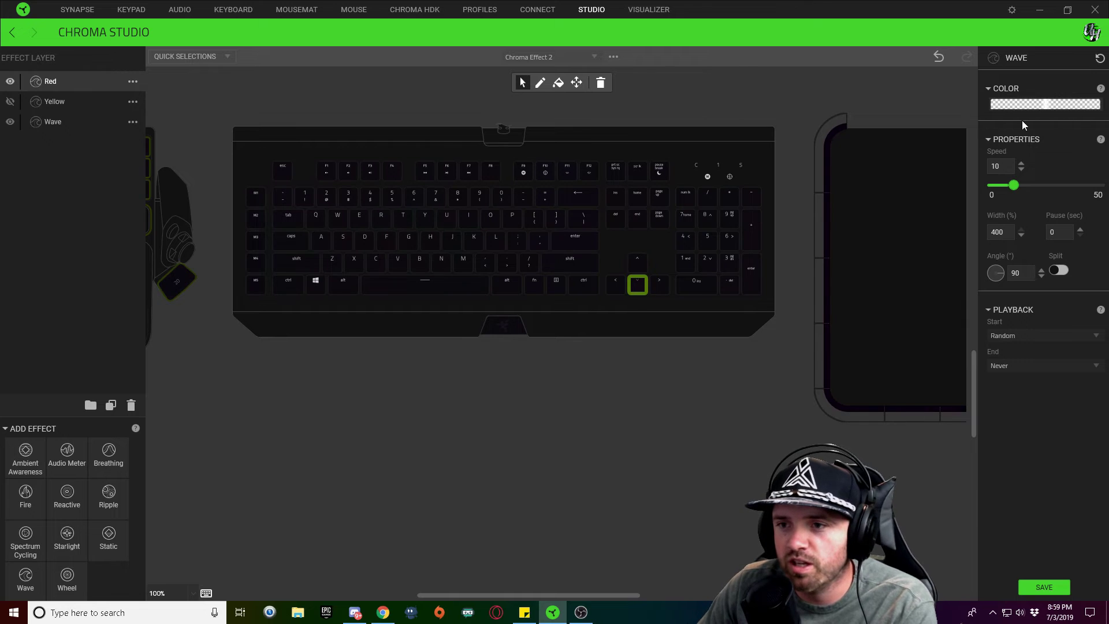
- Shift the transparent and white gradient stops of the down arrow key's wave closer to the start of the gradient
left_click(1034, 104)
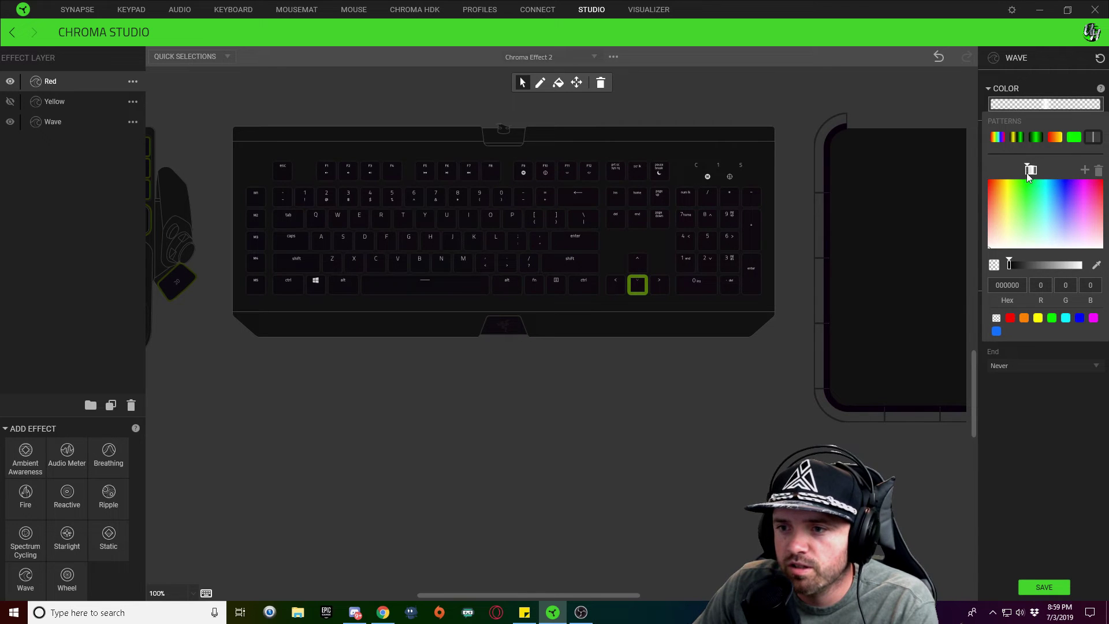
left_click_drag(1027, 171, 1009, 170)
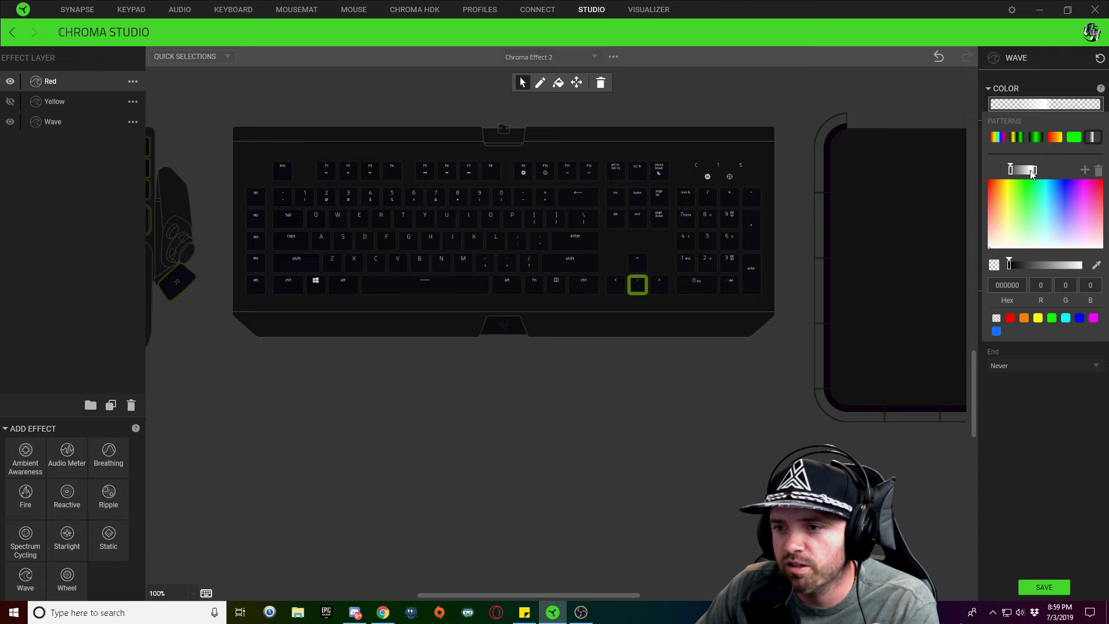
left_click_drag(1029, 169, 1012, 174)
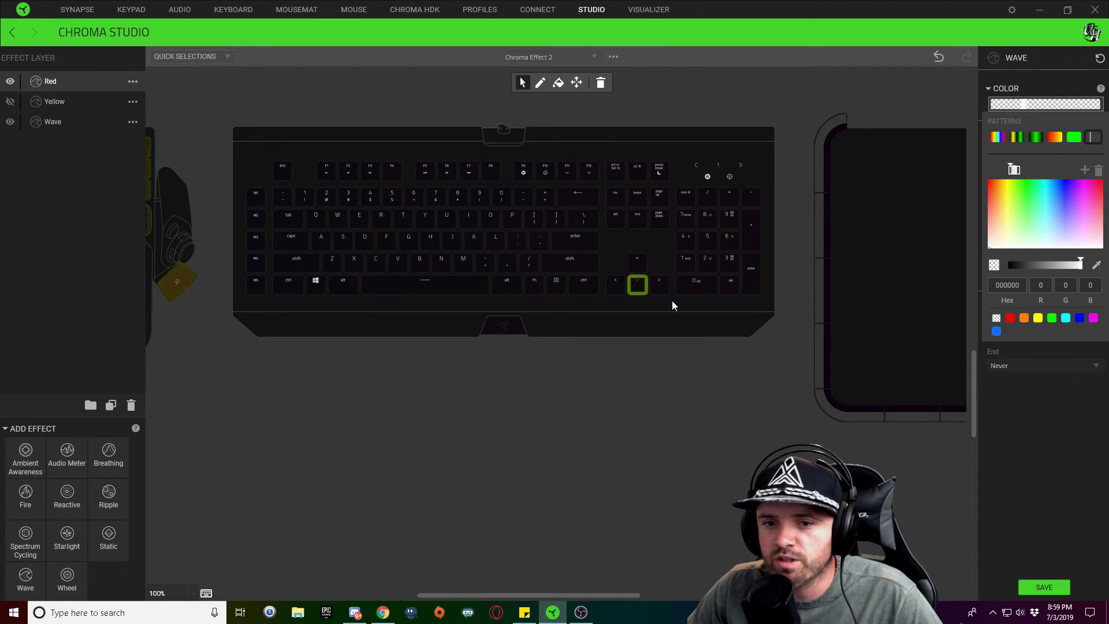
- Copy the down arrow key's wave settings to the up arrow key and shift its white gradient band further toward the start
left_click(640, 287)
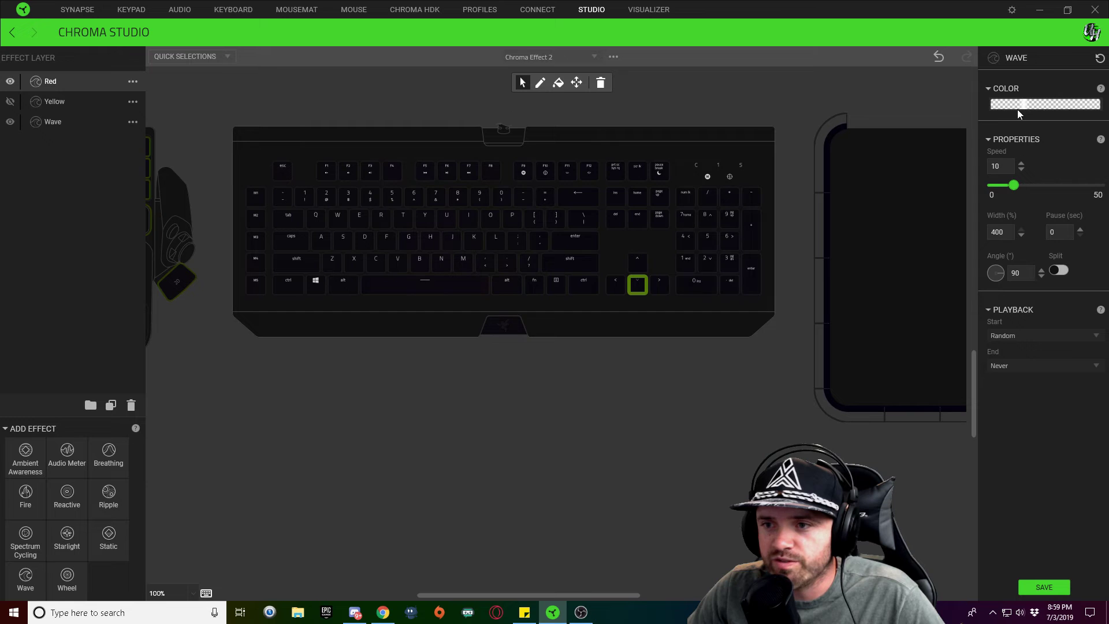
left_click(639, 264)
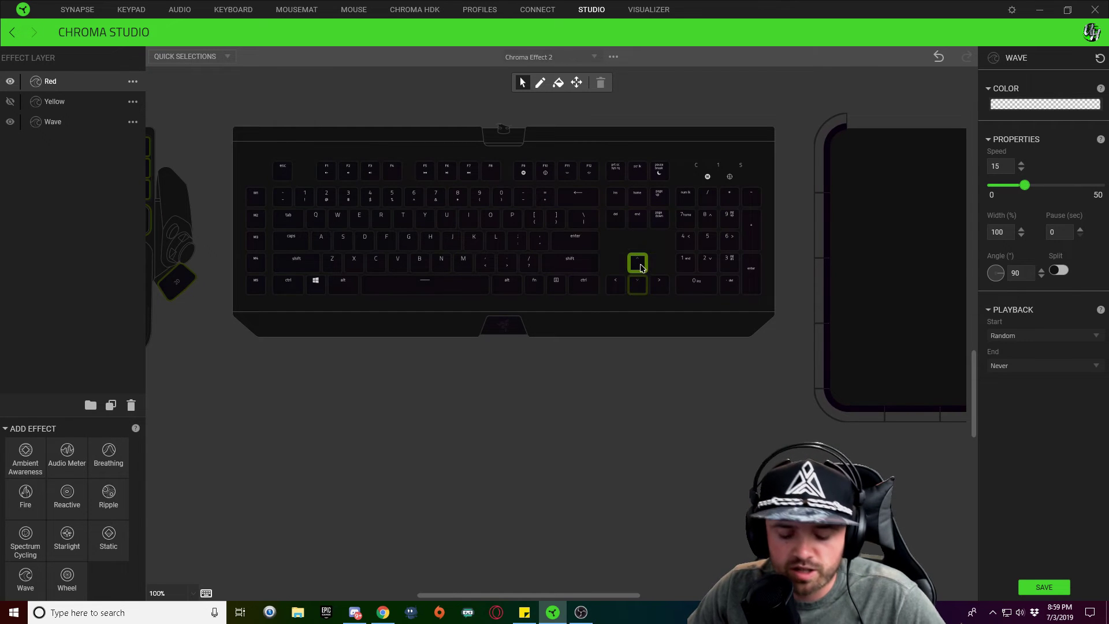
left_click(1043, 105)
left_click_drag(1012, 170, 993, 172)
left_click(1016, 171)
left_click(1005, 171)
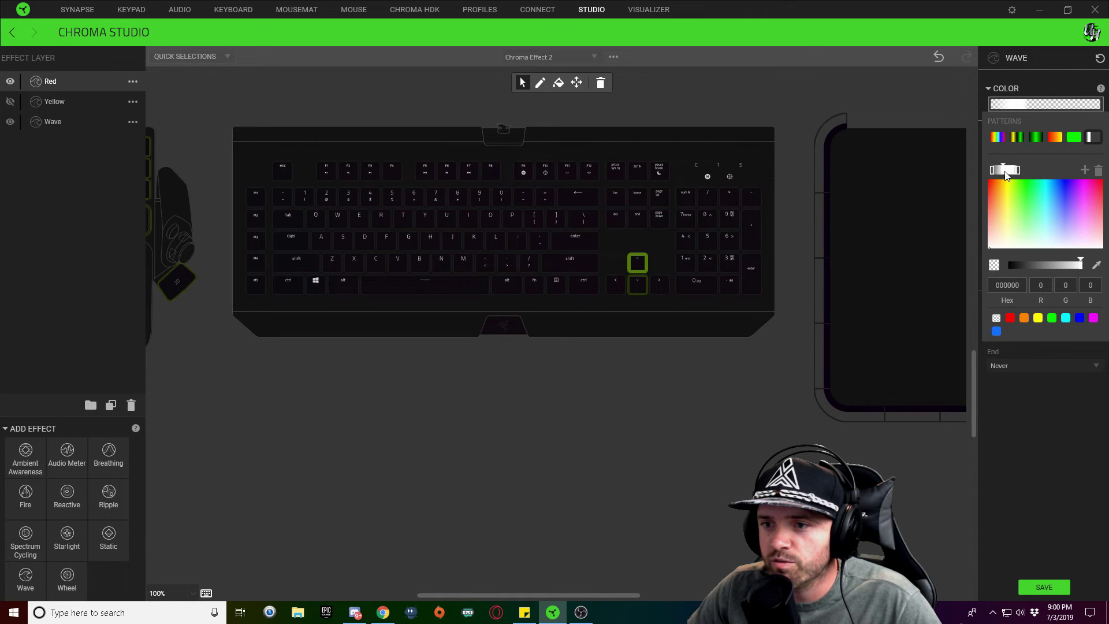
left_click(1015, 171)
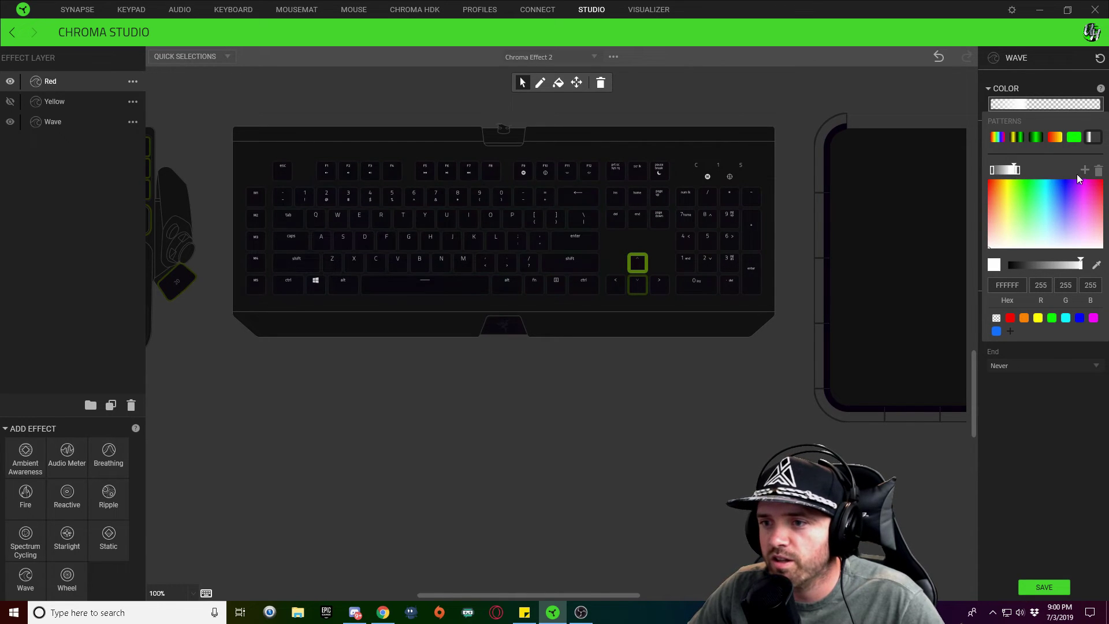
left_click(996, 318)
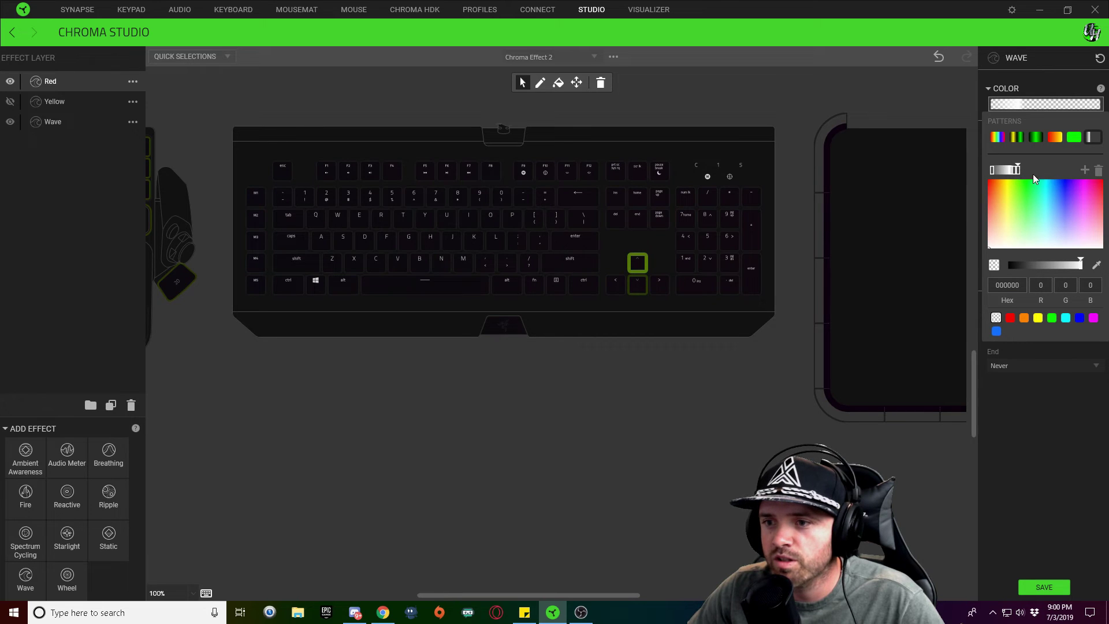
left_click_drag(996, 172, 1011, 173)
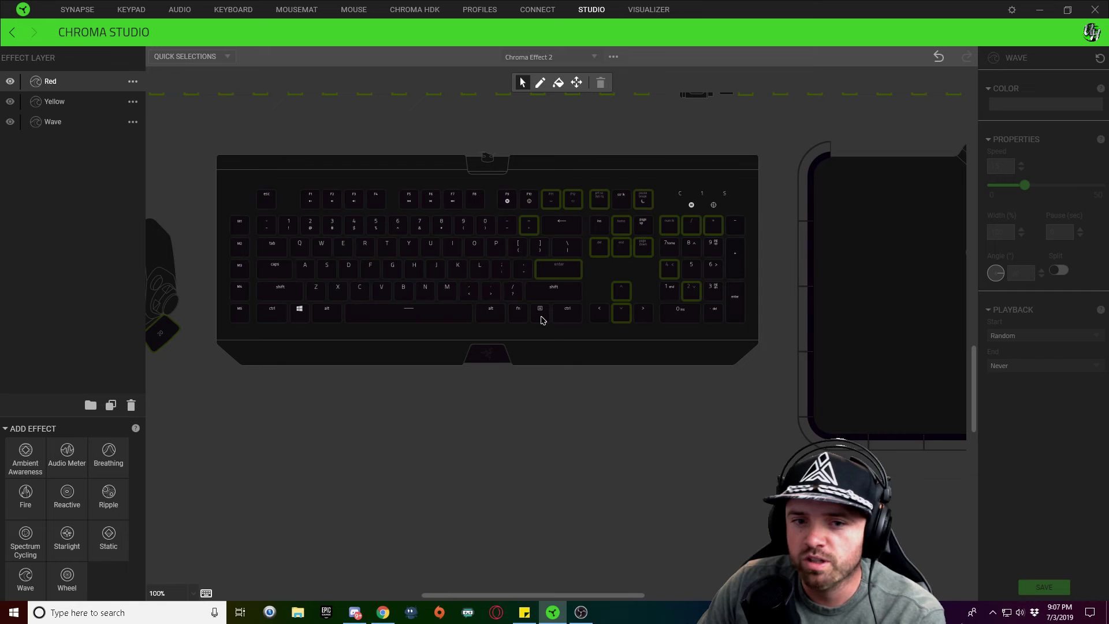
- Make the Reactive layer of Chroma Effect 1 visible, select it, and save the effect
mouse_move(543, 320)
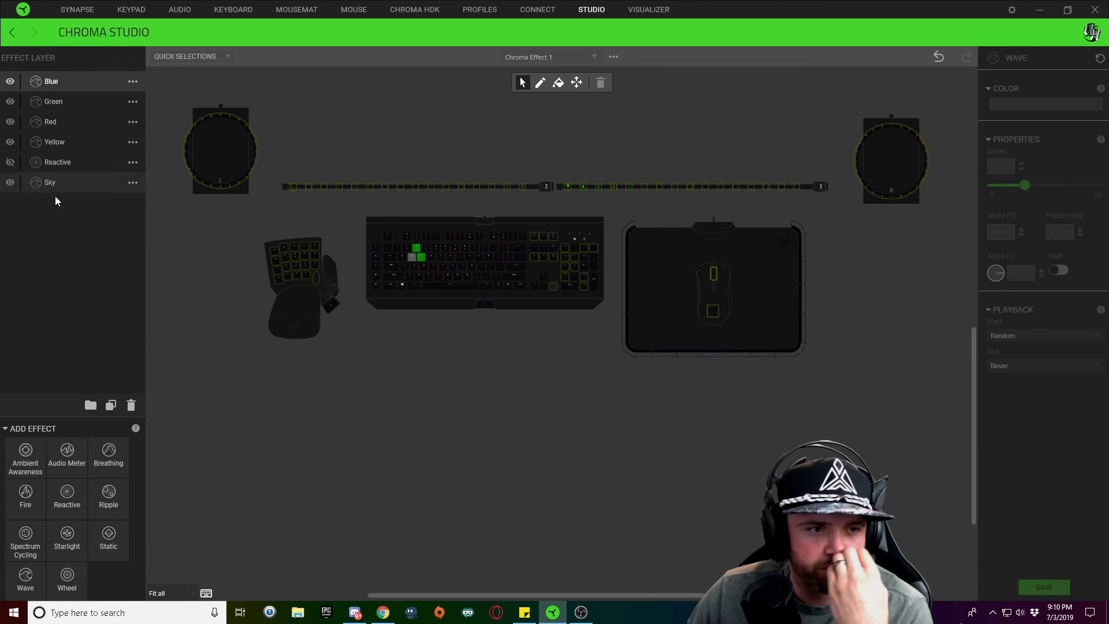
left_click(10, 161)
left_click(57, 162)
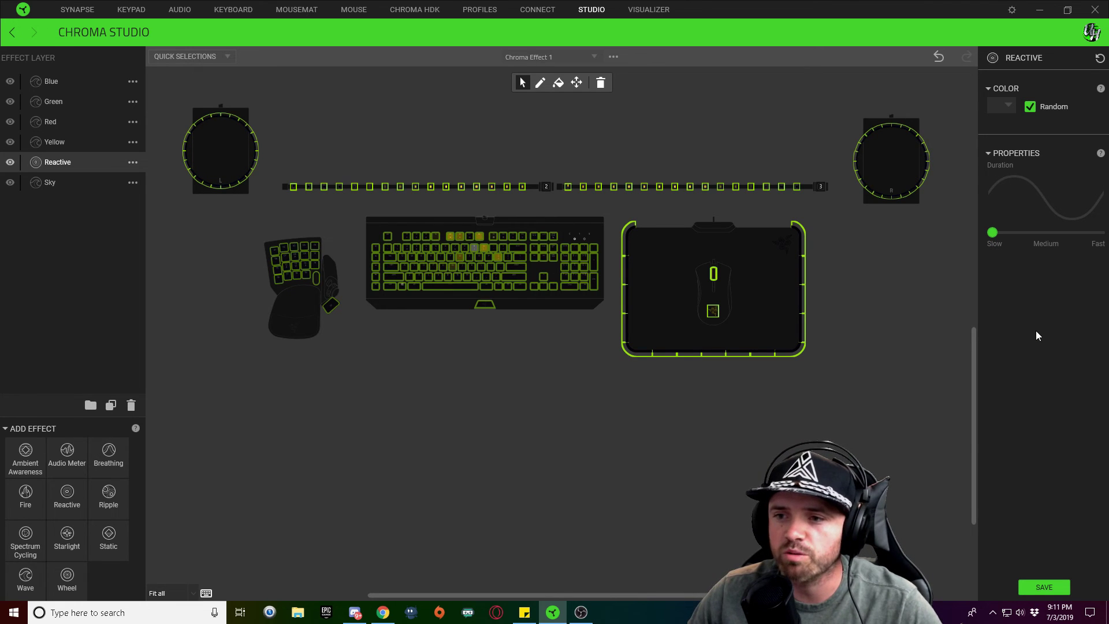
left_click(1051, 586)
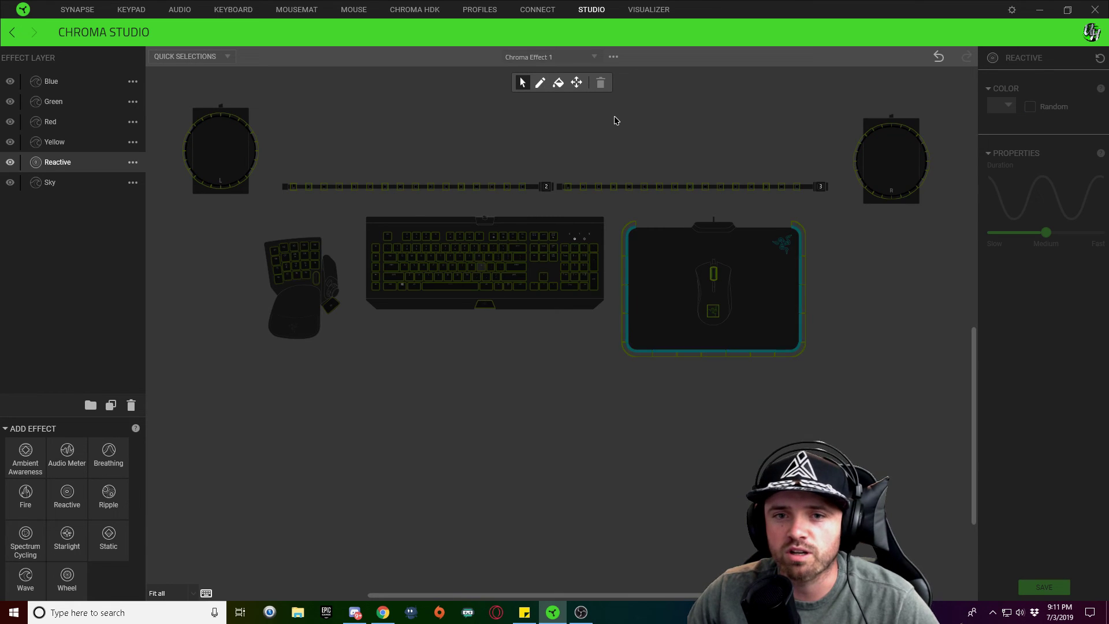